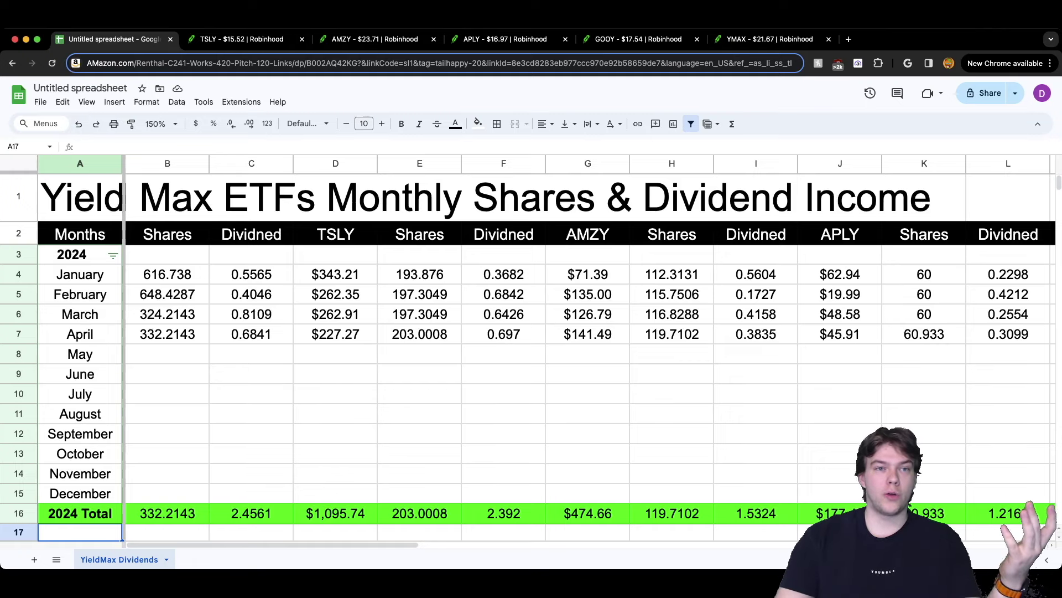
Look through the YieldMax ETF pages on Robinhood, return to the dividend spreadsheet and view its columns through GRAND TOTAL.
click(242, 38)
click(375, 39)
click(504, 39)
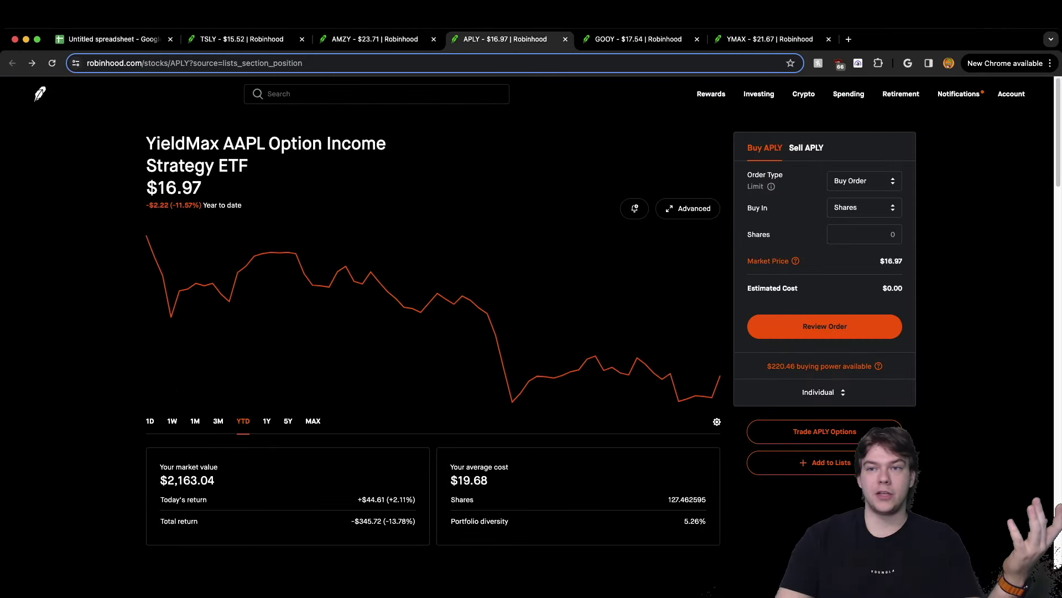
key(ctrl+Tab)
key(ctrl+Tab)
key(ctrl+Tab)
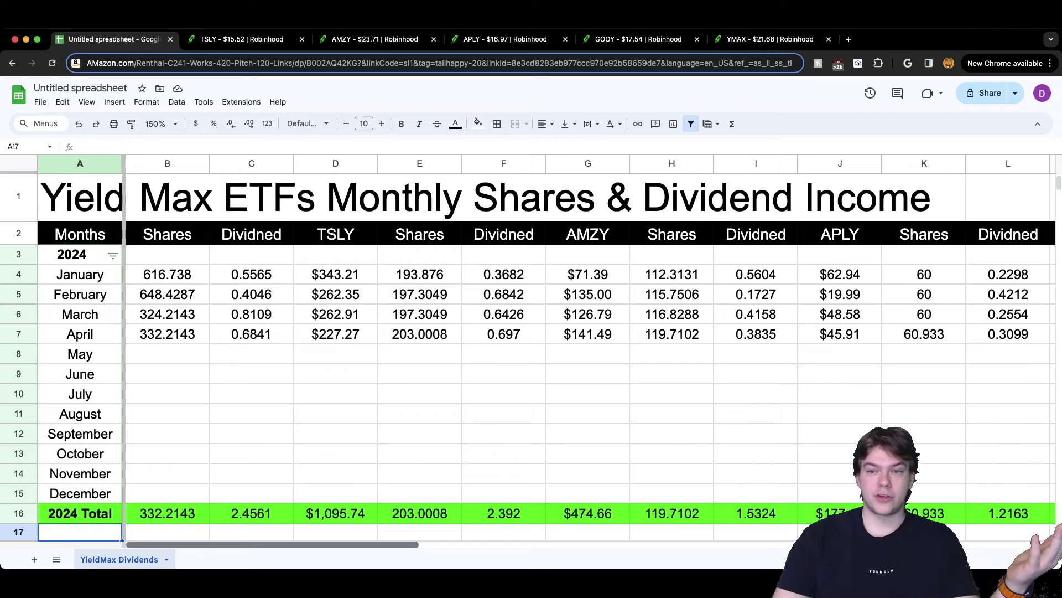
scroll(592, 354, right, 10)
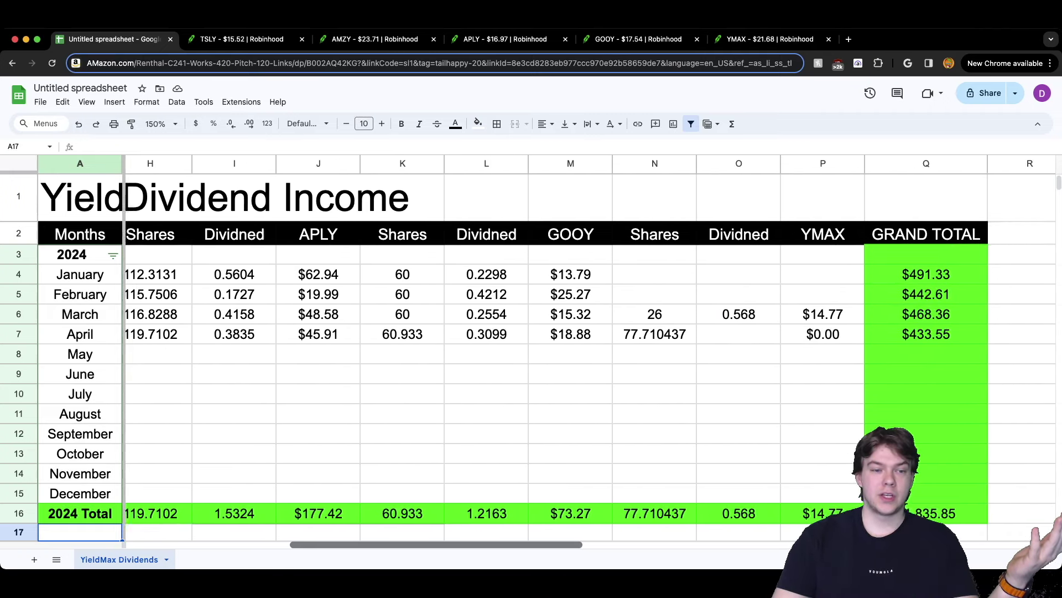
scroll(592, 354, left, 10)
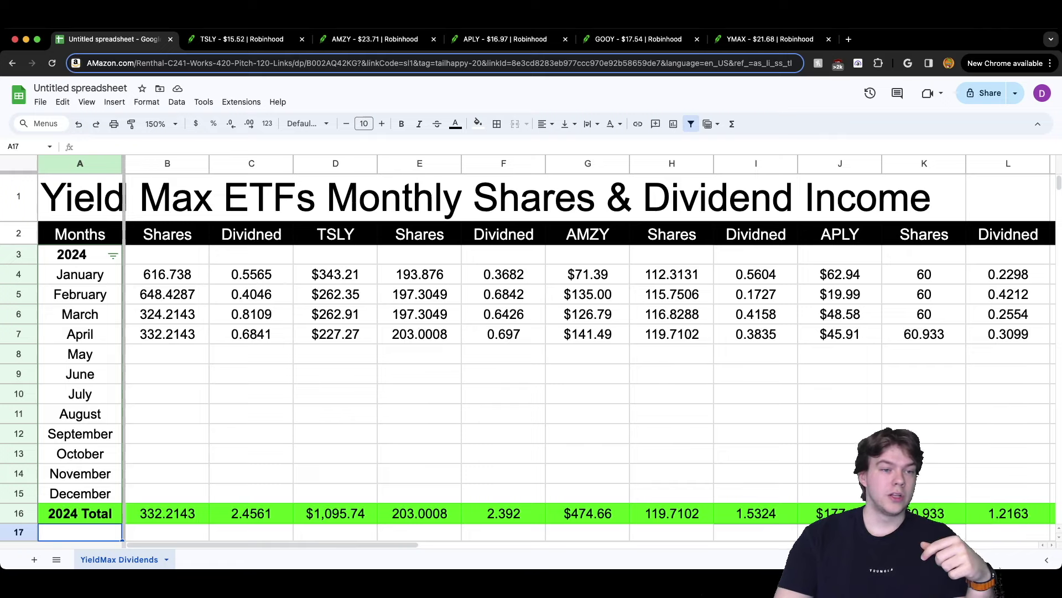
Filter the Months column by value so that only the April row is displayed.
click(112, 255)
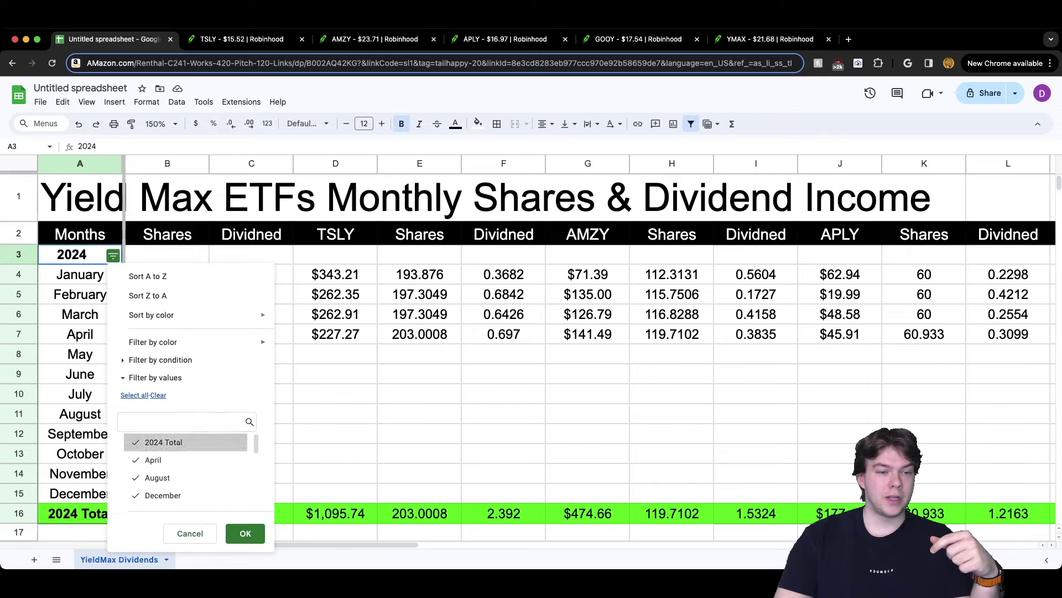
click(157, 394)
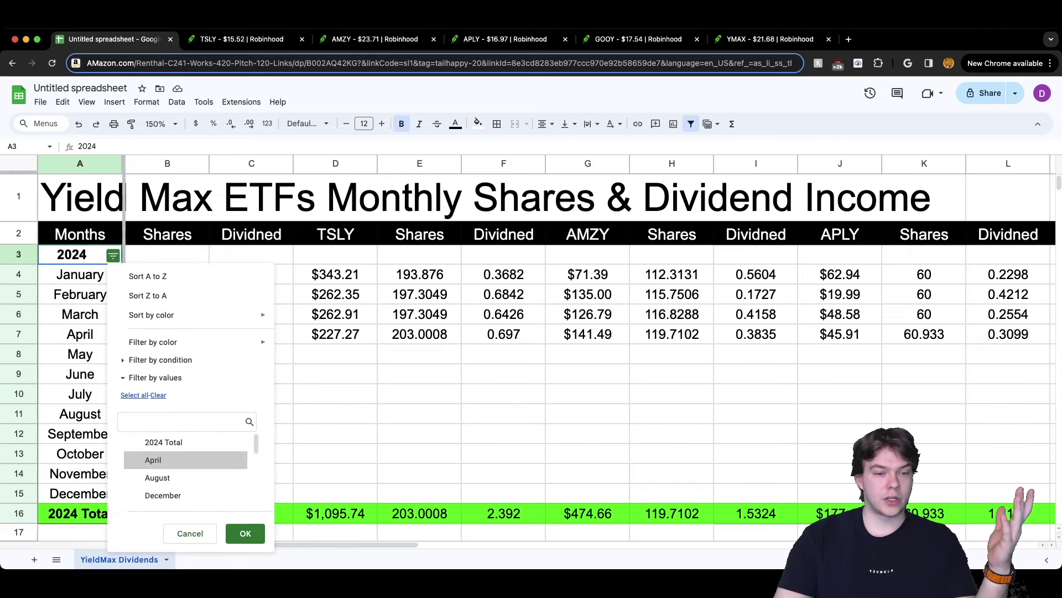
click(153, 460)
click(245, 532)
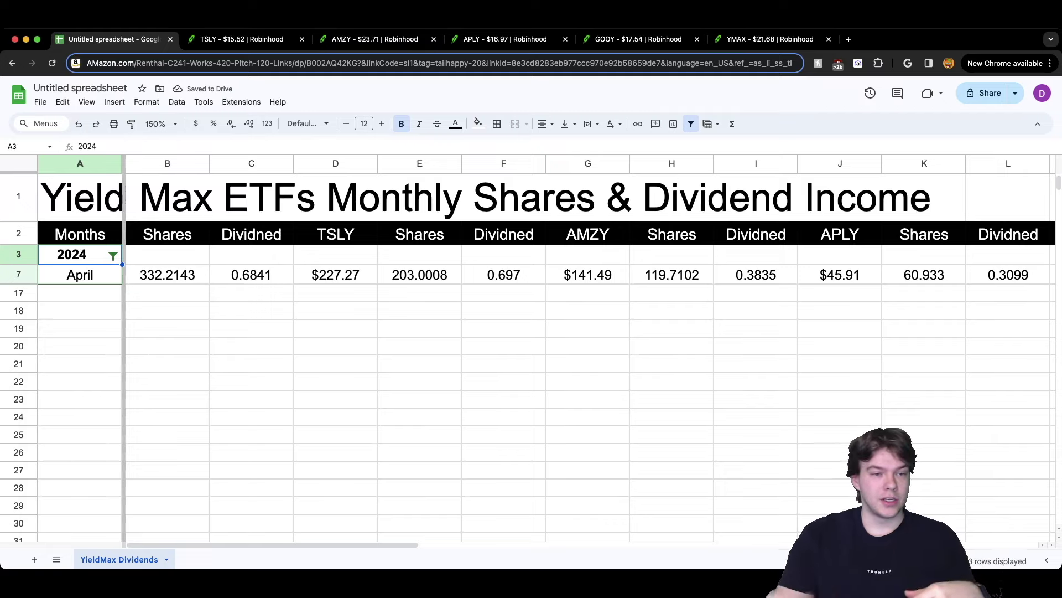
Review April's shares, dividend per share and income for TSLY and AMZY.
click(167, 274)
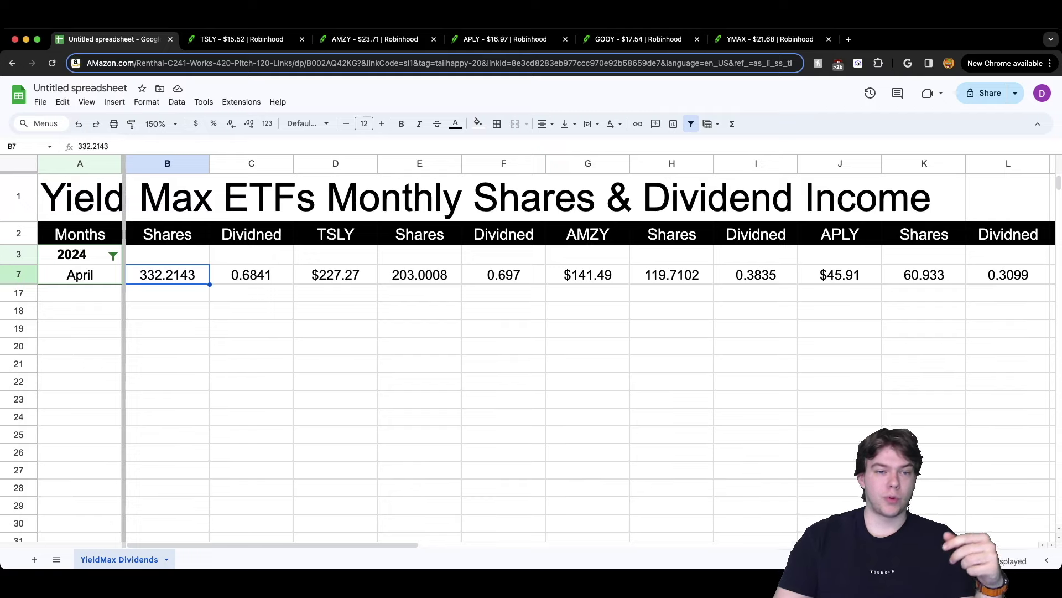
key(Right)
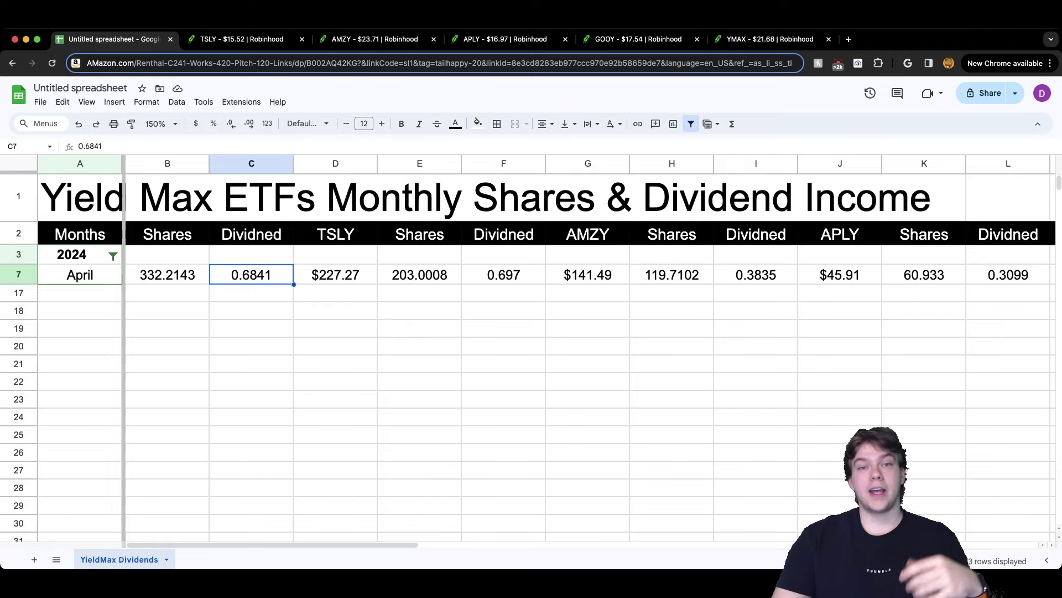
key(Right)
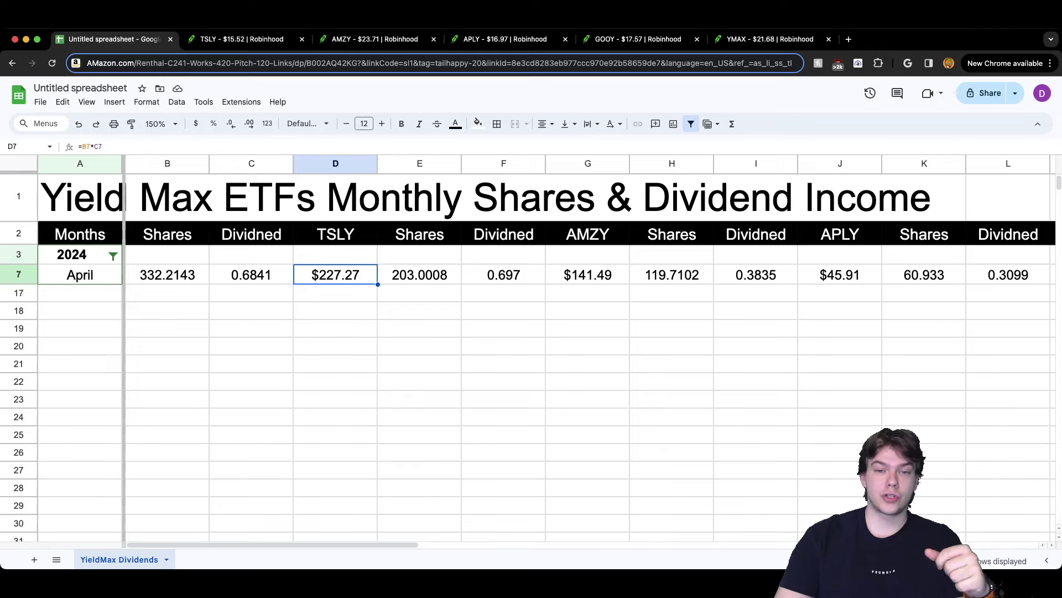
click(419, 274)
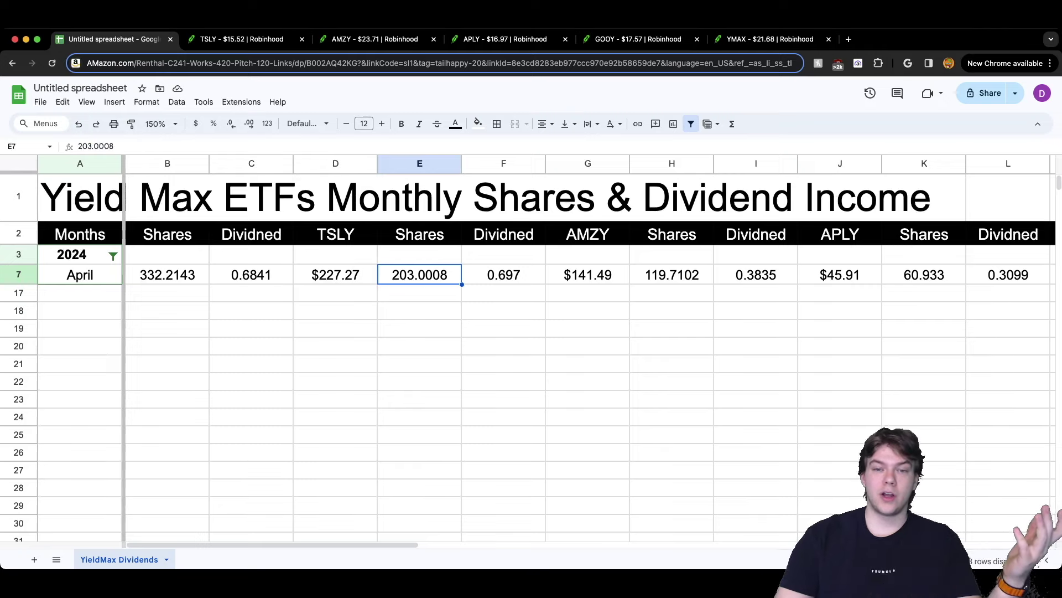
click(503, 275)
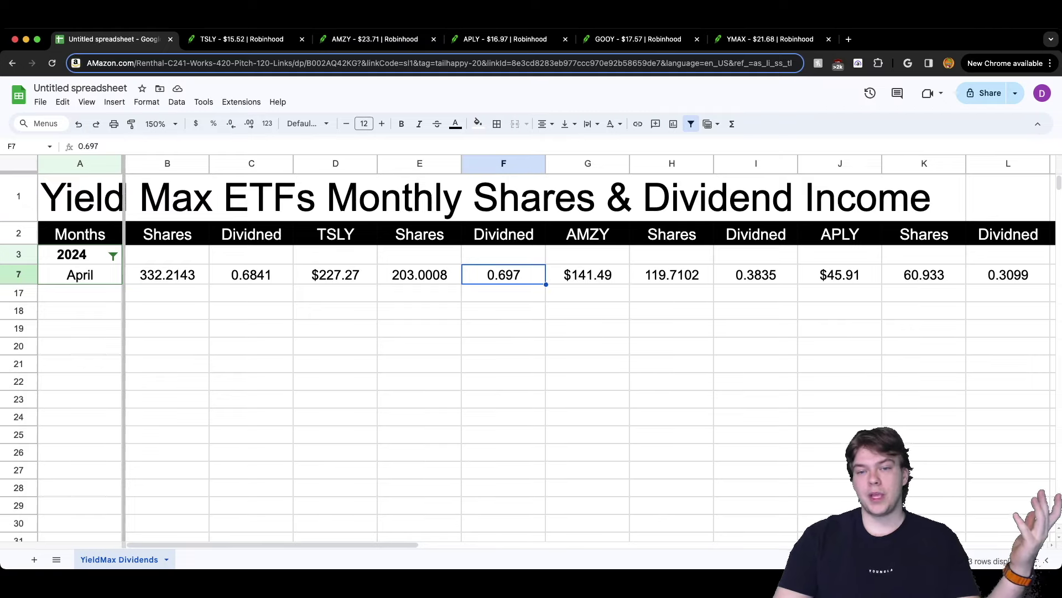
click(588, 274)
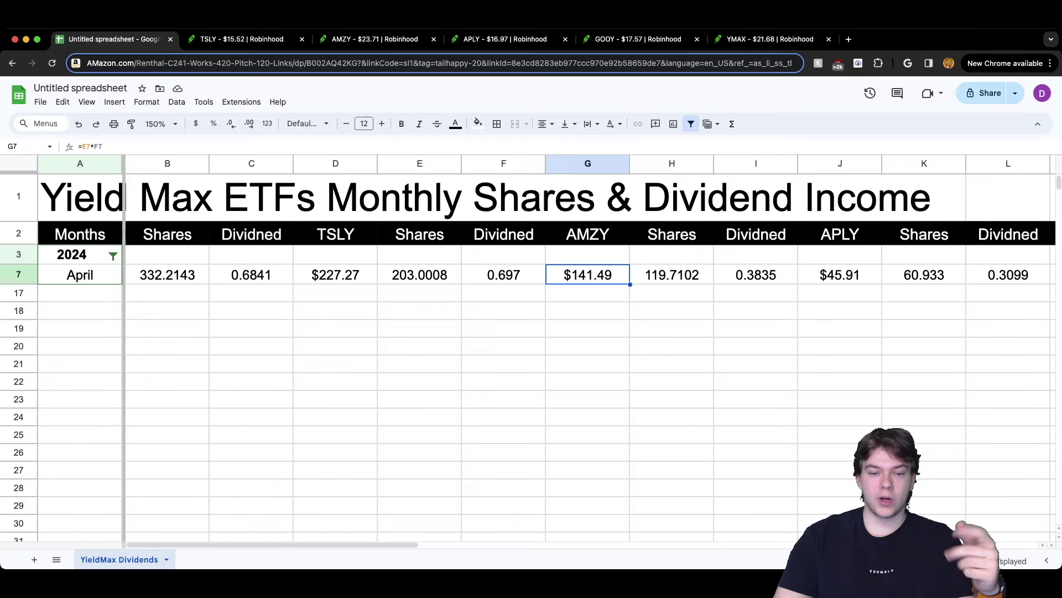
Review April's share counts and dividend income for APLY and GOOY.
scroll(590, 351, right, 5)
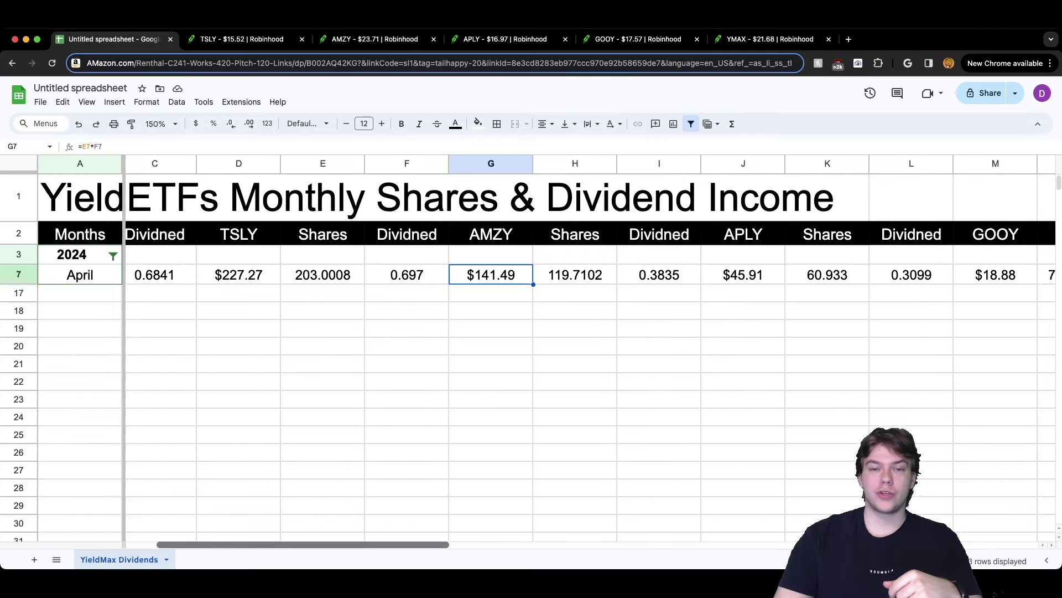
click(406, 274)
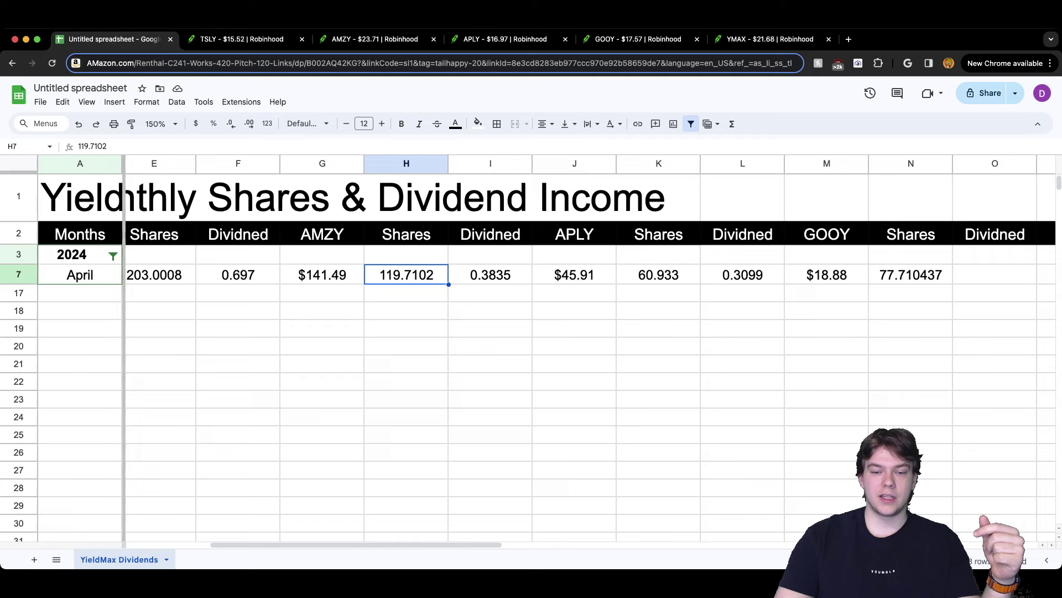
click(574, 275)
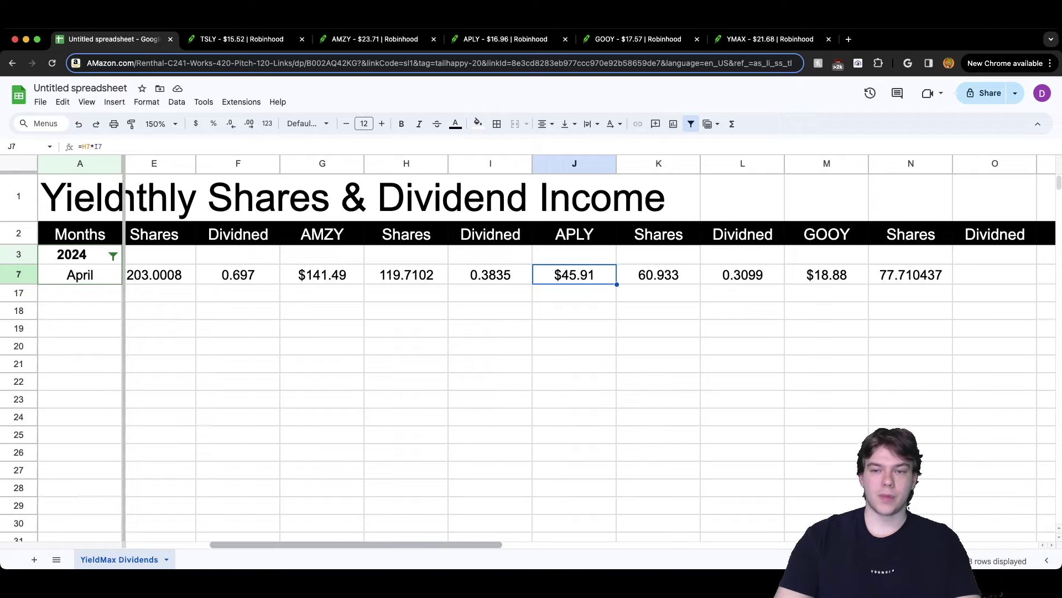
scroll(591, 351, right, 5)
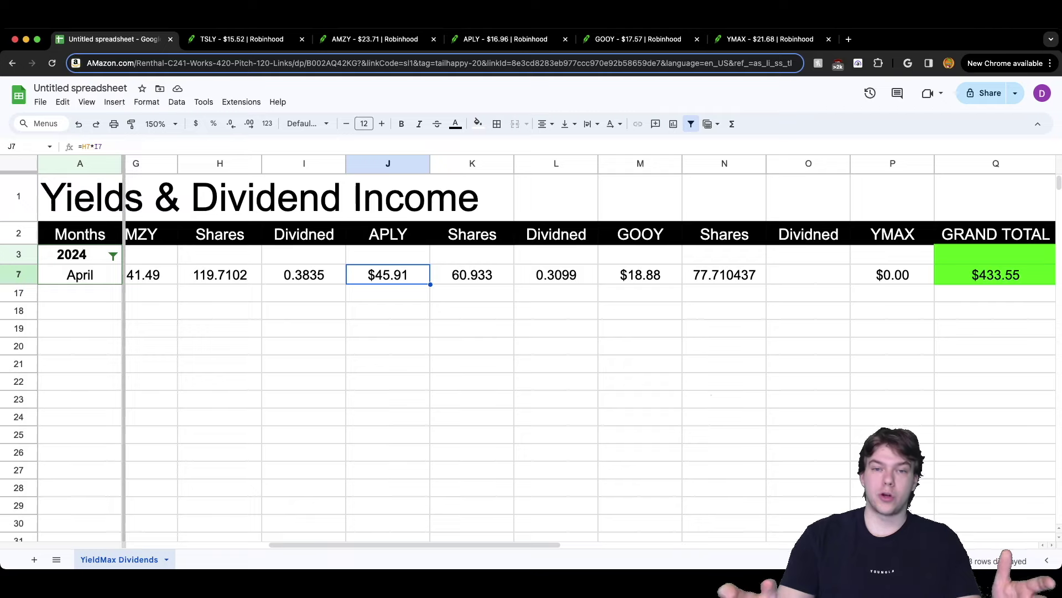
click(471, 275)
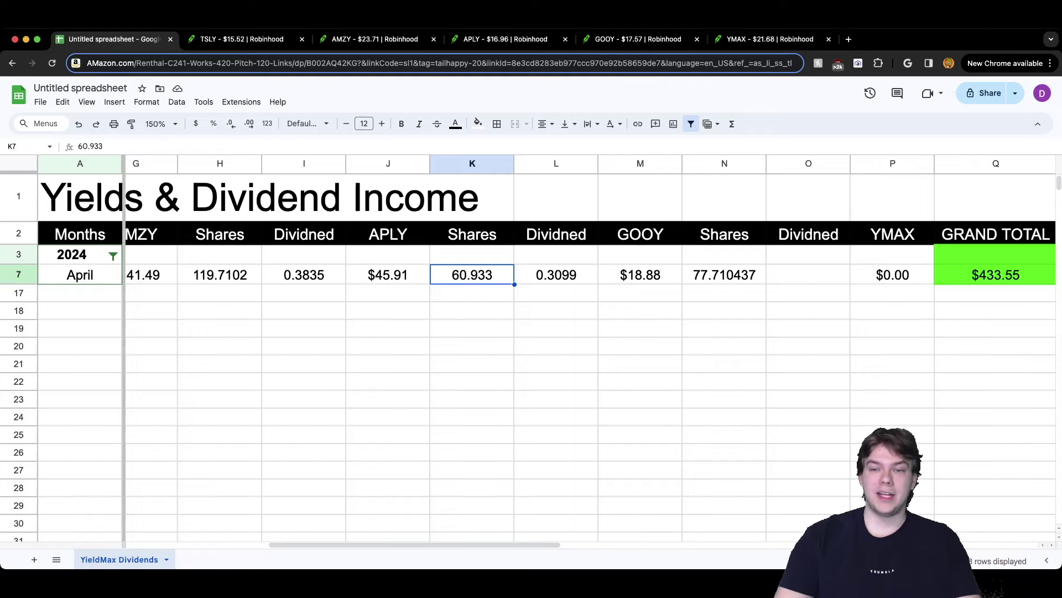
click(640, 275)
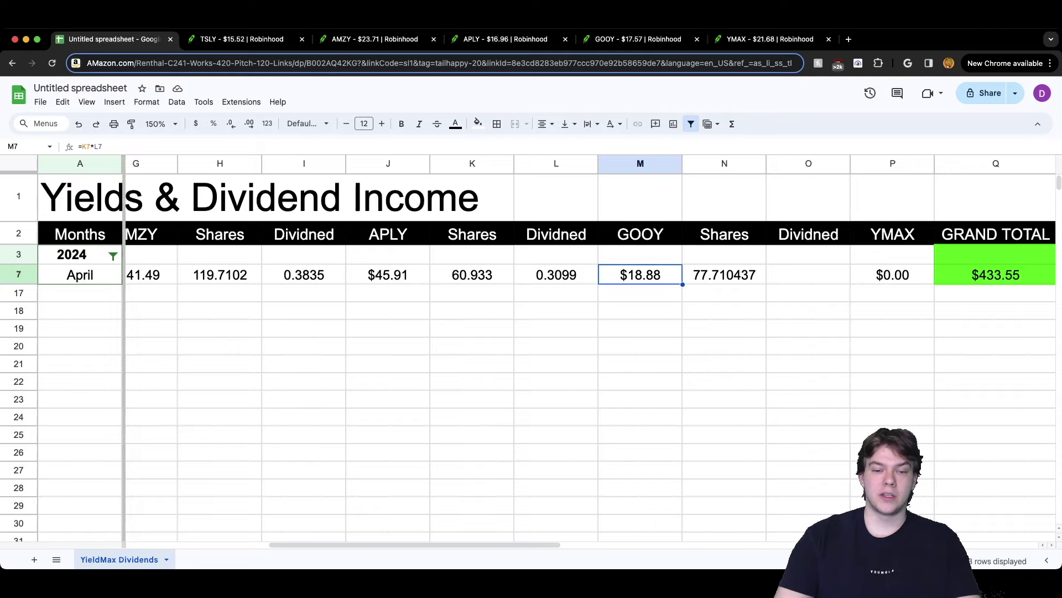
Check April's YMAX shares, its dividend cell and the month's grand total.
scroll(591, 351, right, 3)
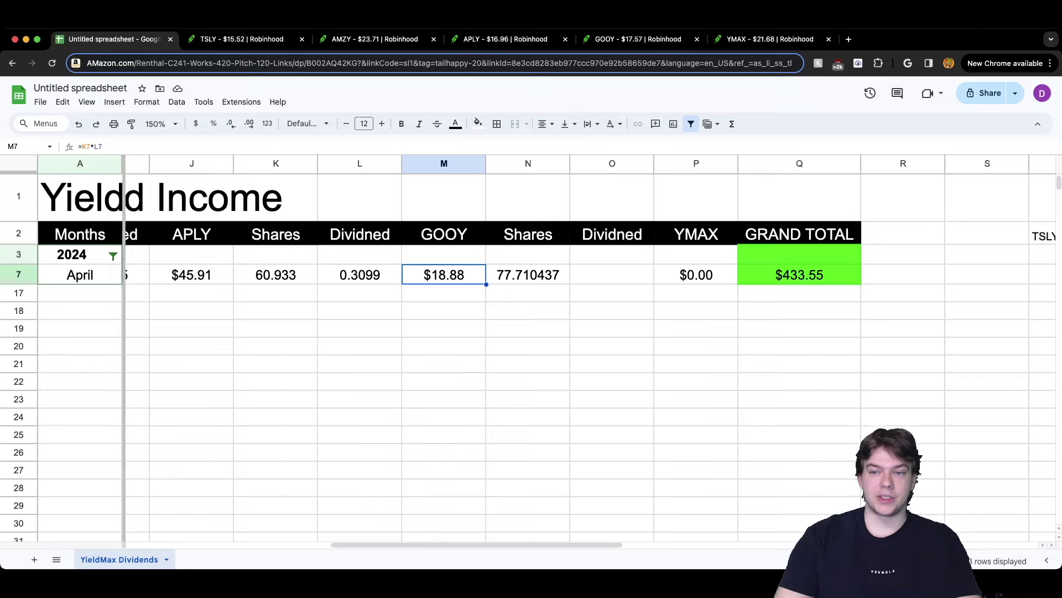
click(527, 274)
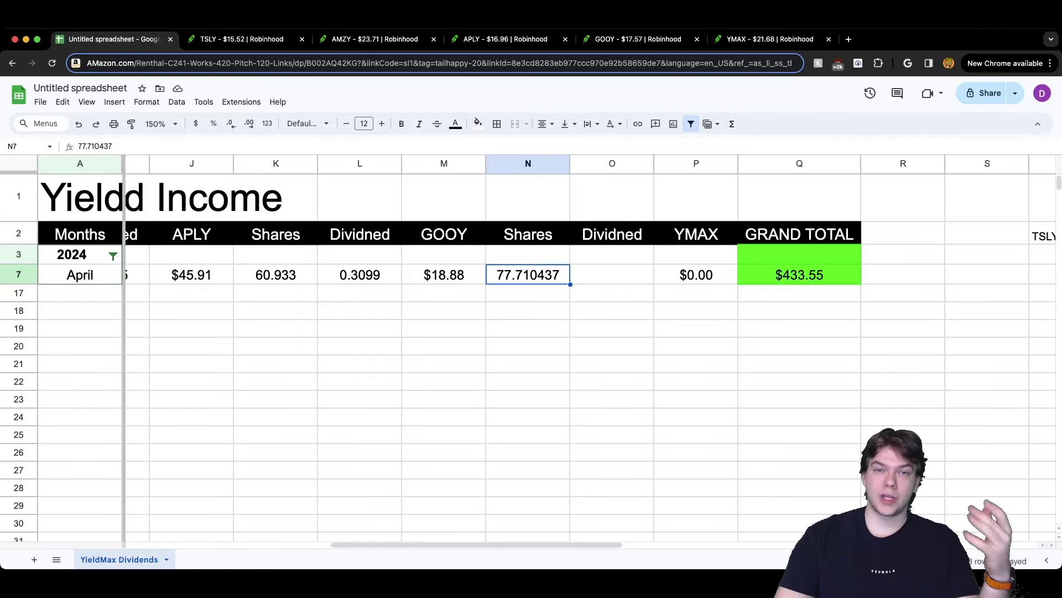
click(612, 274)
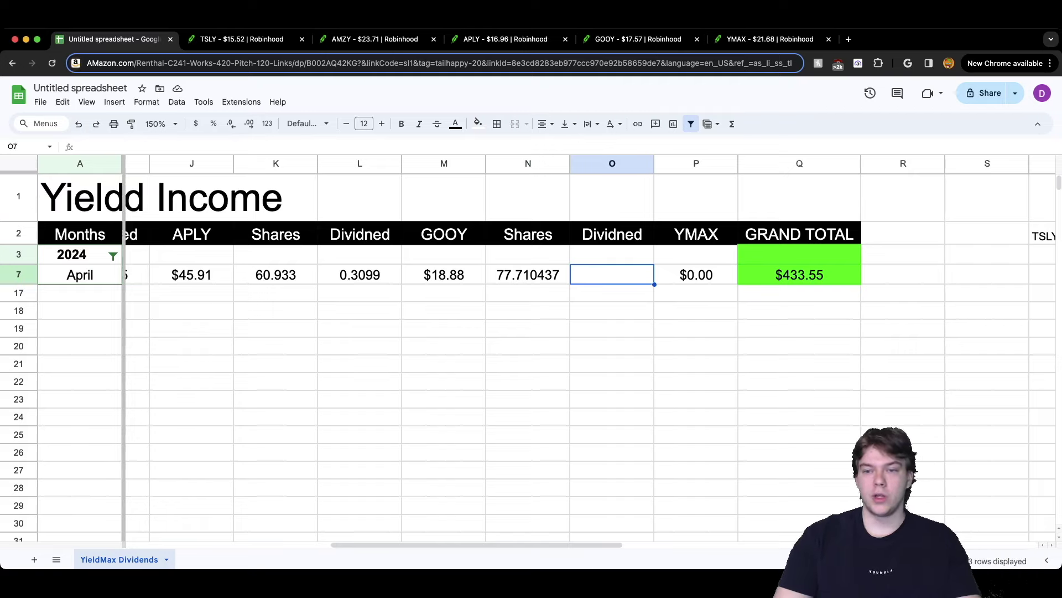
click(799, 275)
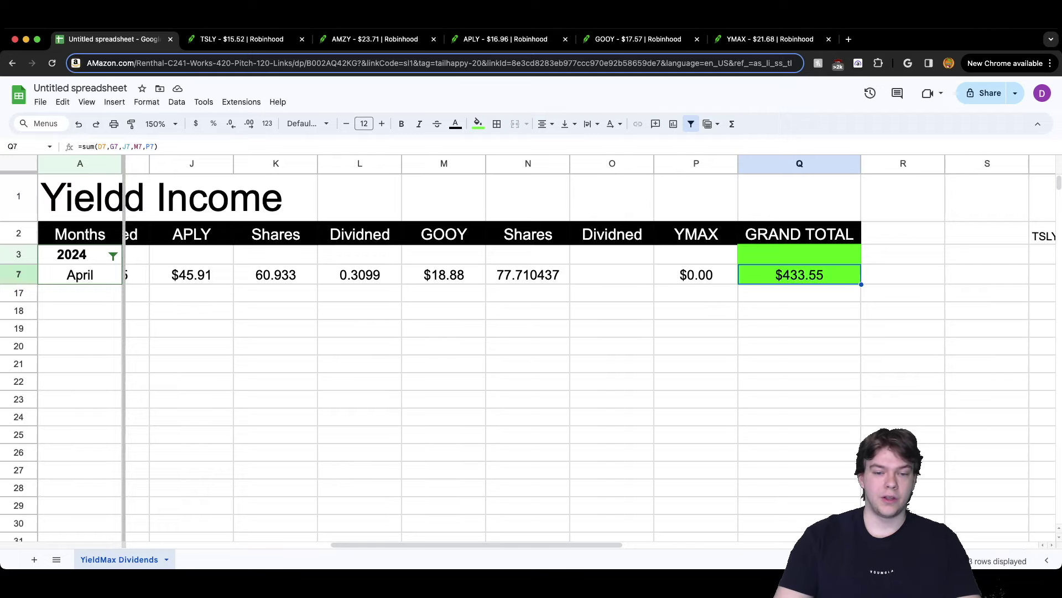
Reset the Months filter to include all values so every month and the 2024 Total row are displayed.
drag(477, 545, 272, 545)
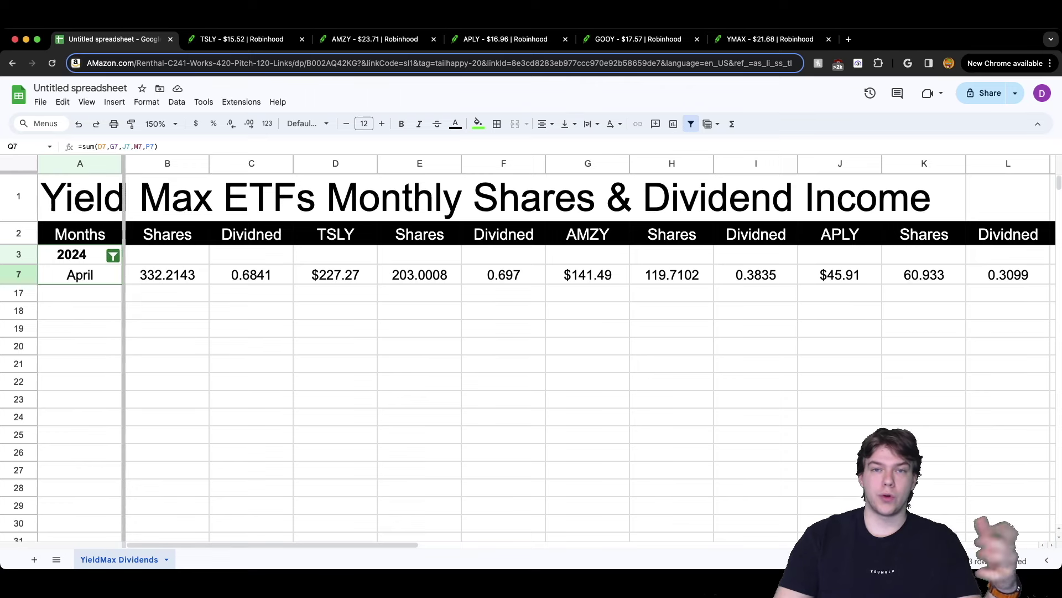
click(113, 255)
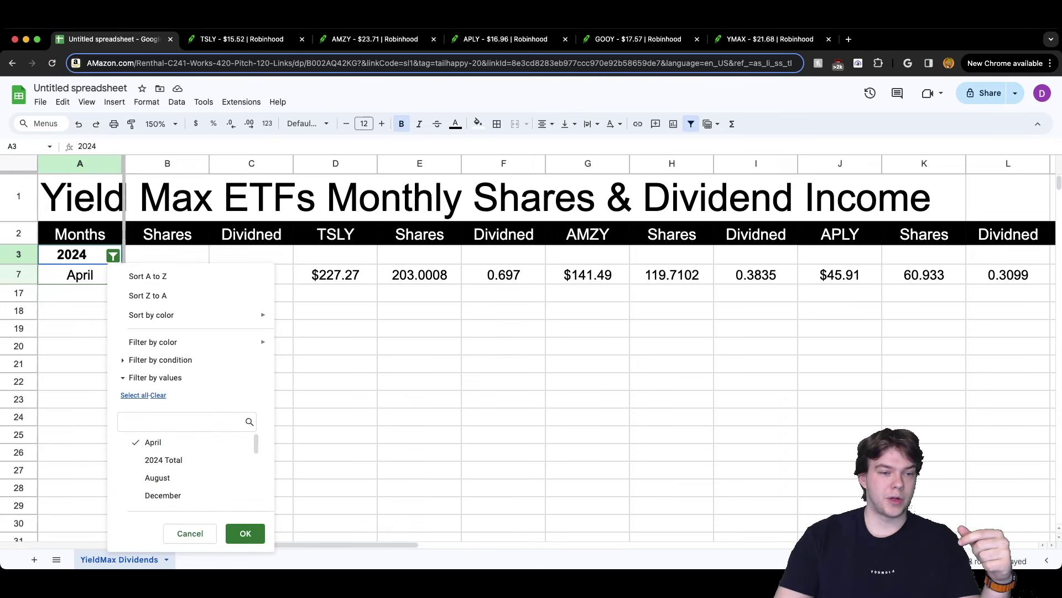
click(130, 395)
click(245, 533)
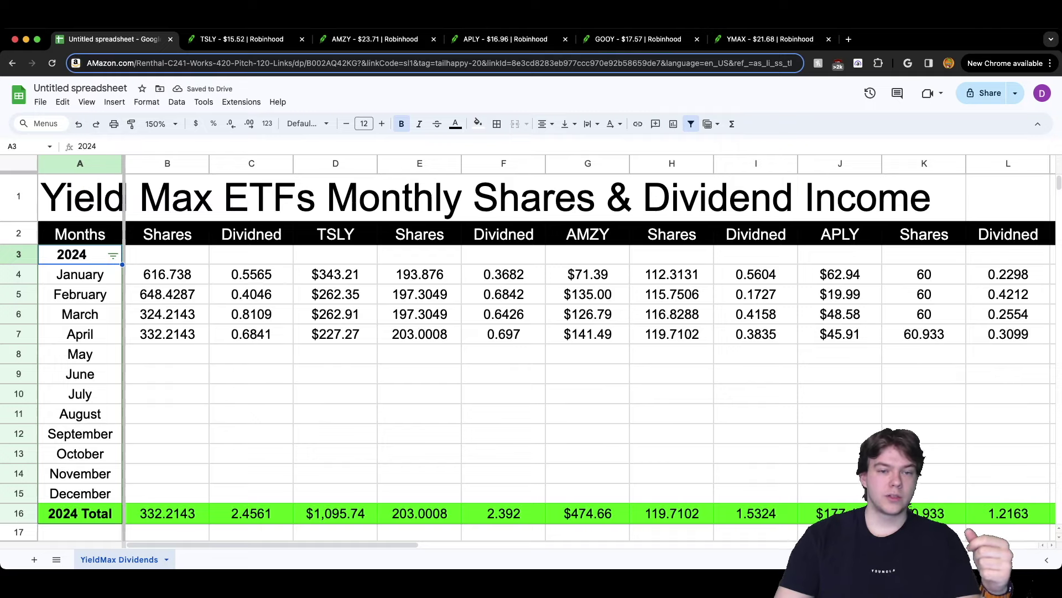
Compare April's TSLY dividend income with the January, February and March amounts, including February's share count.
click(334, 333)
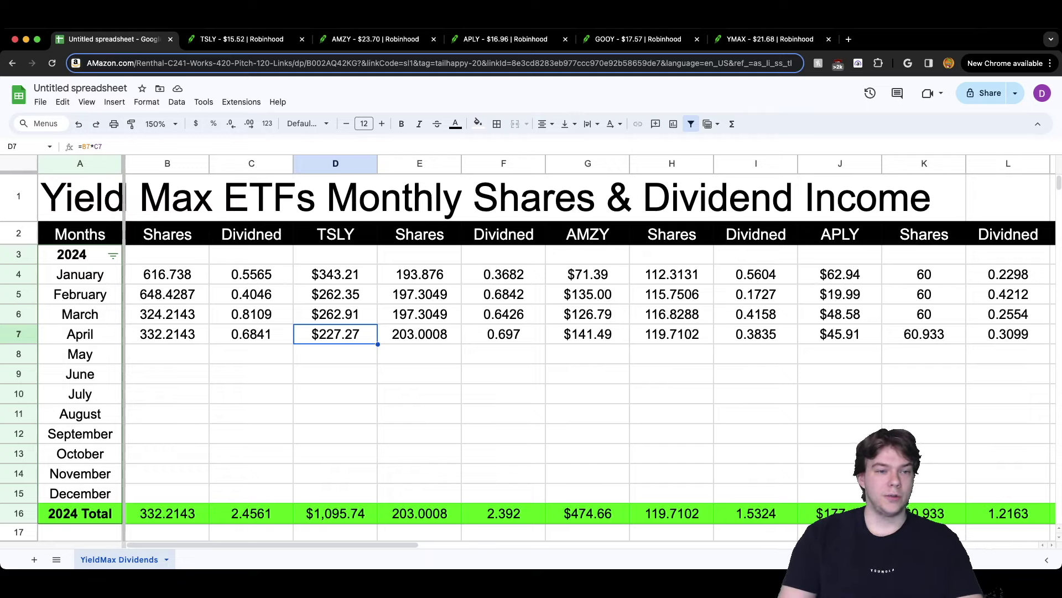
click(167, 294)
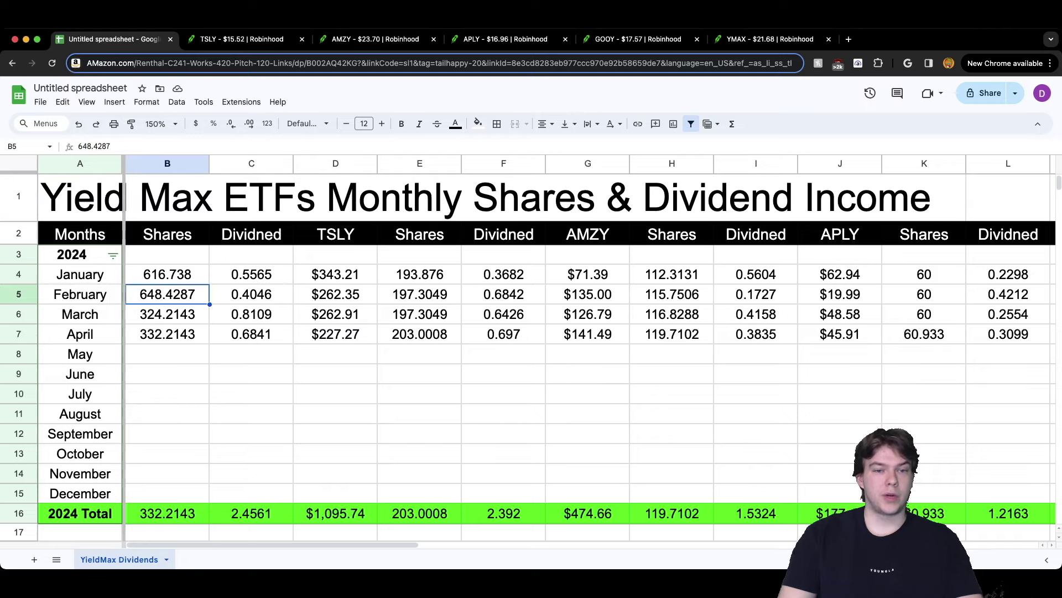
click(334, 314)
click(335, 334)
click(335, 313)
click(334, 334)
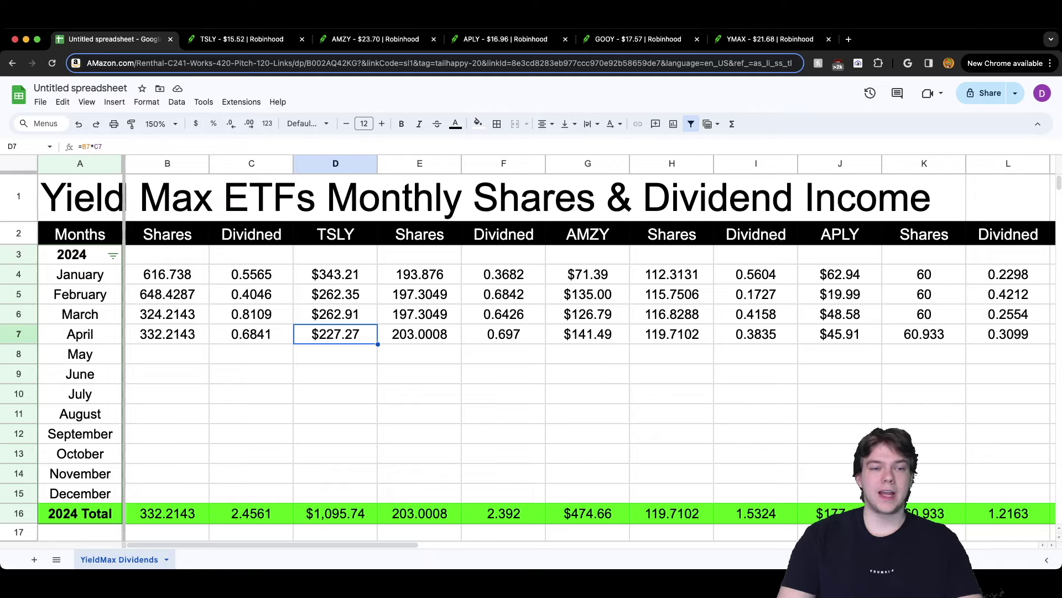
click(335, 274)
click(335, 294)
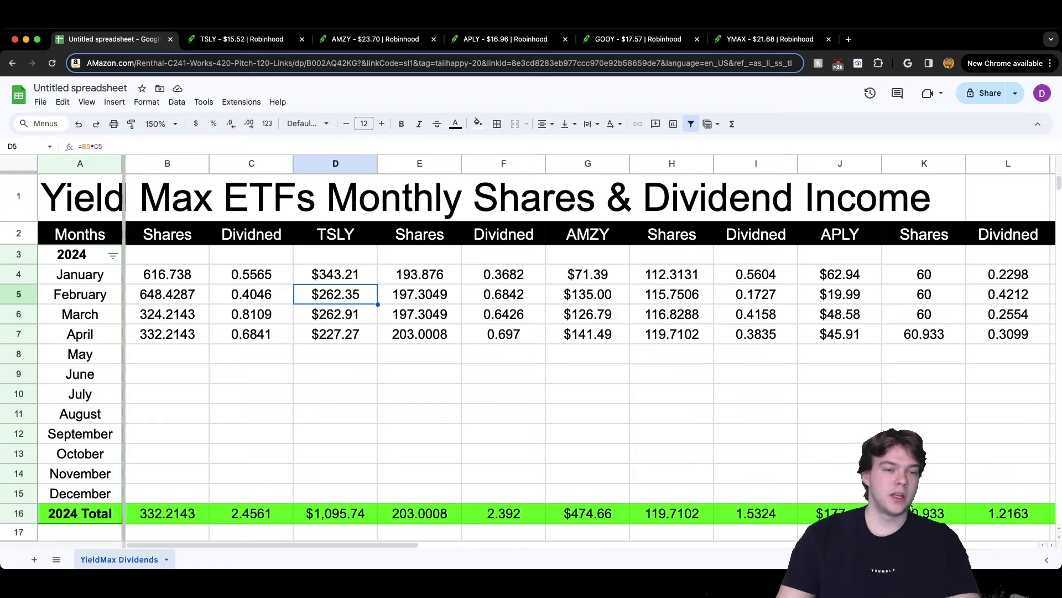
click(336, 334)
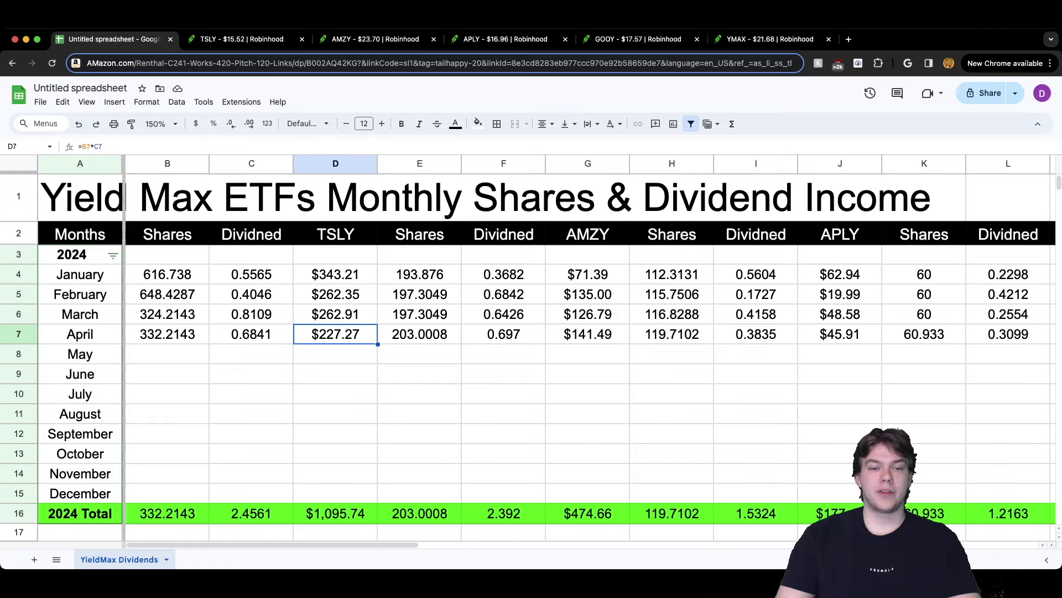
click(335, 314)
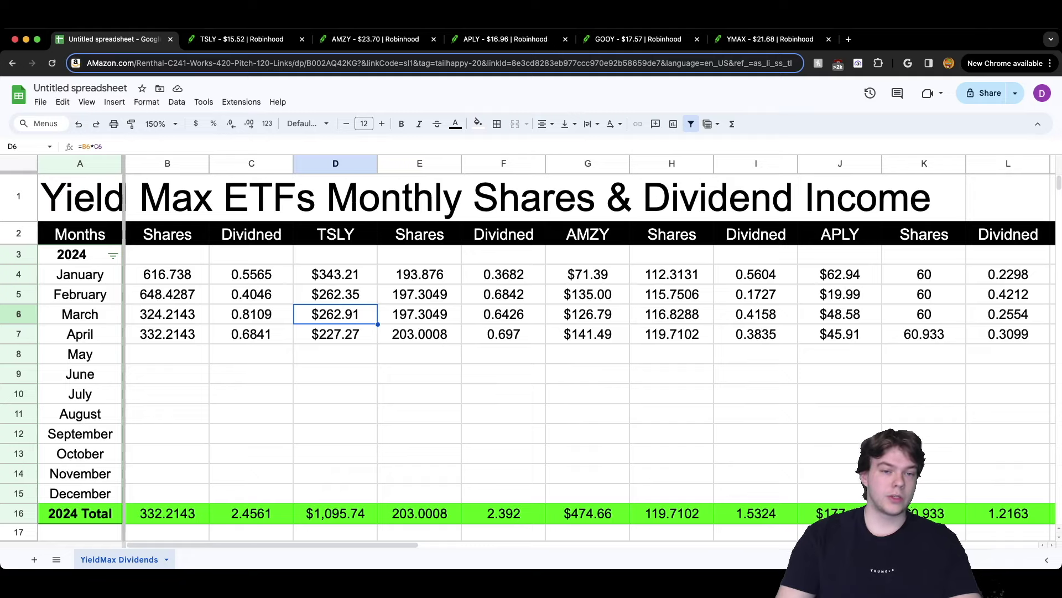
click(335, 334)
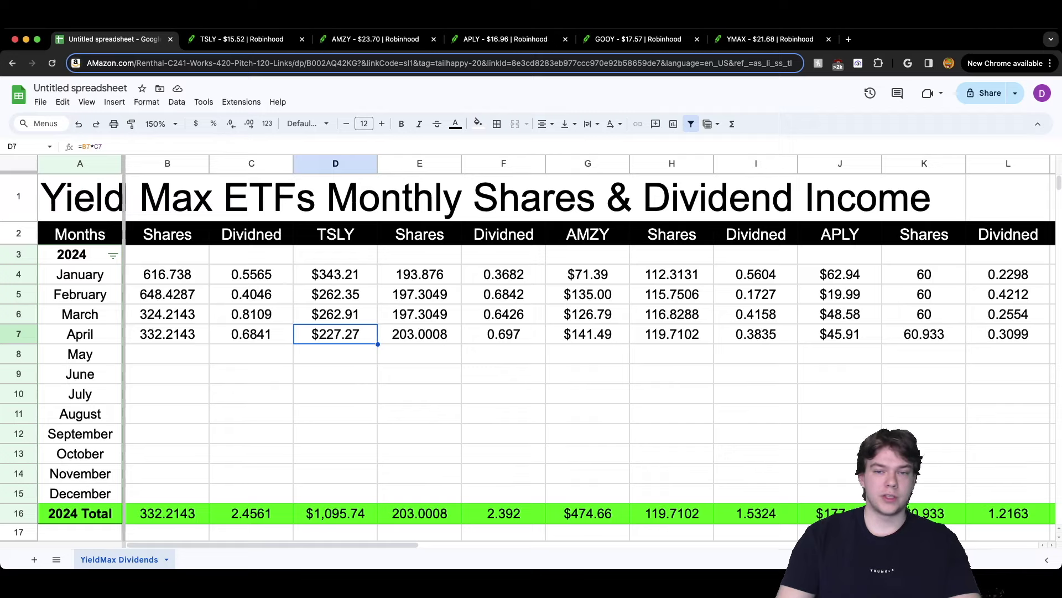
Compare April's AMZY dividend income with the February and March amounts, including April's AMZY share count.
scroll(589, 351, right, 5)
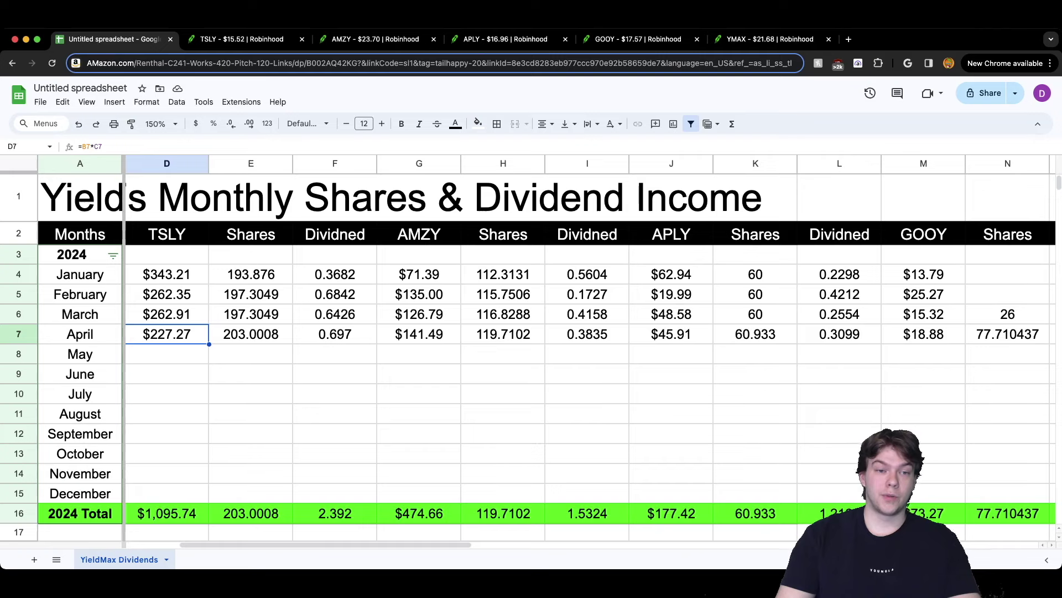
click(419, 314)
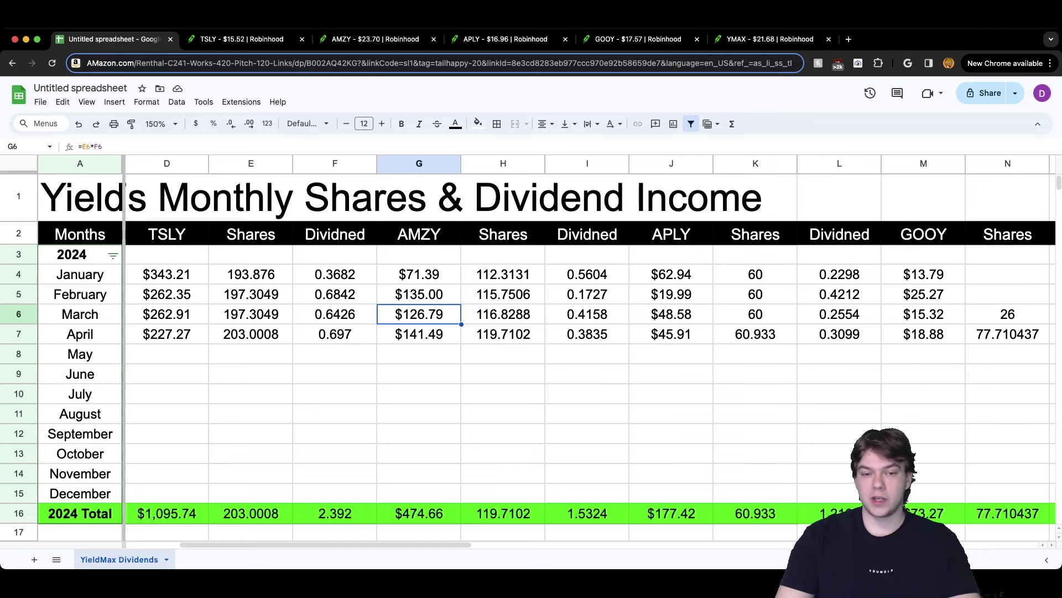
click(419, 334)
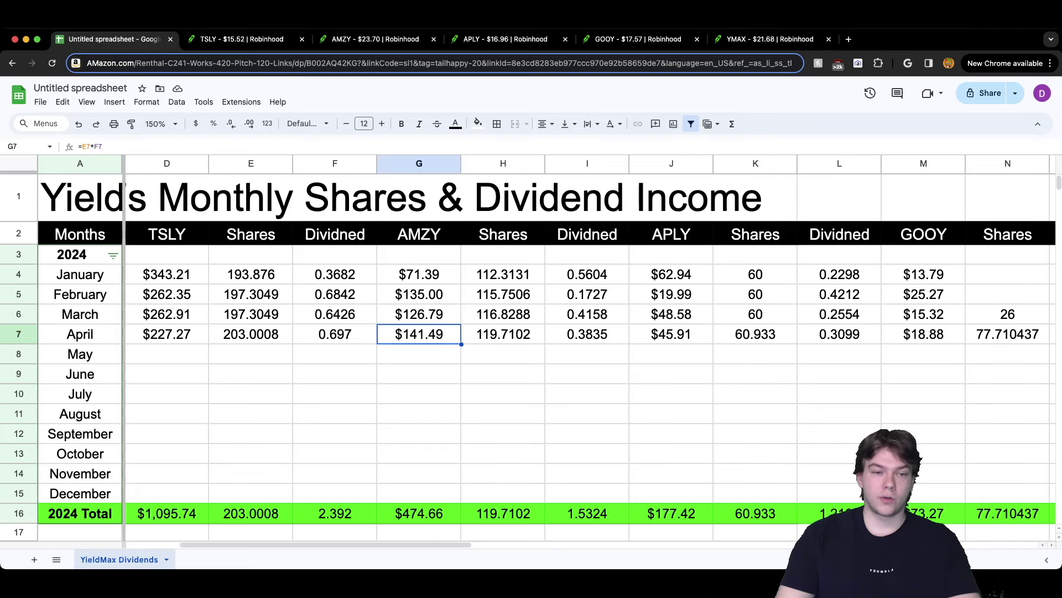
click(251, 333)
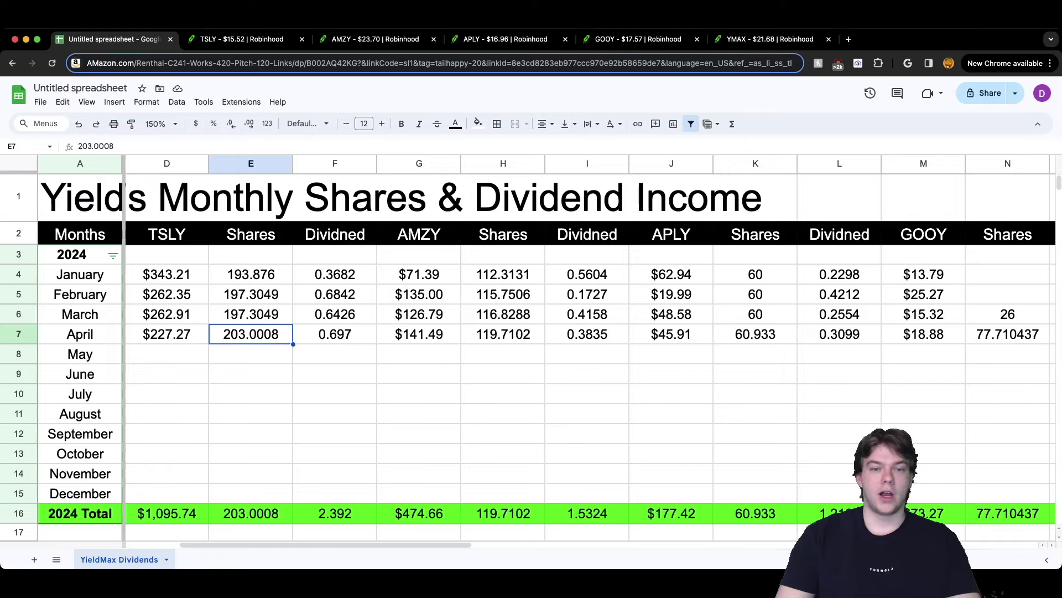
click(419, 334)
click(418, 294)
click(419, 314)
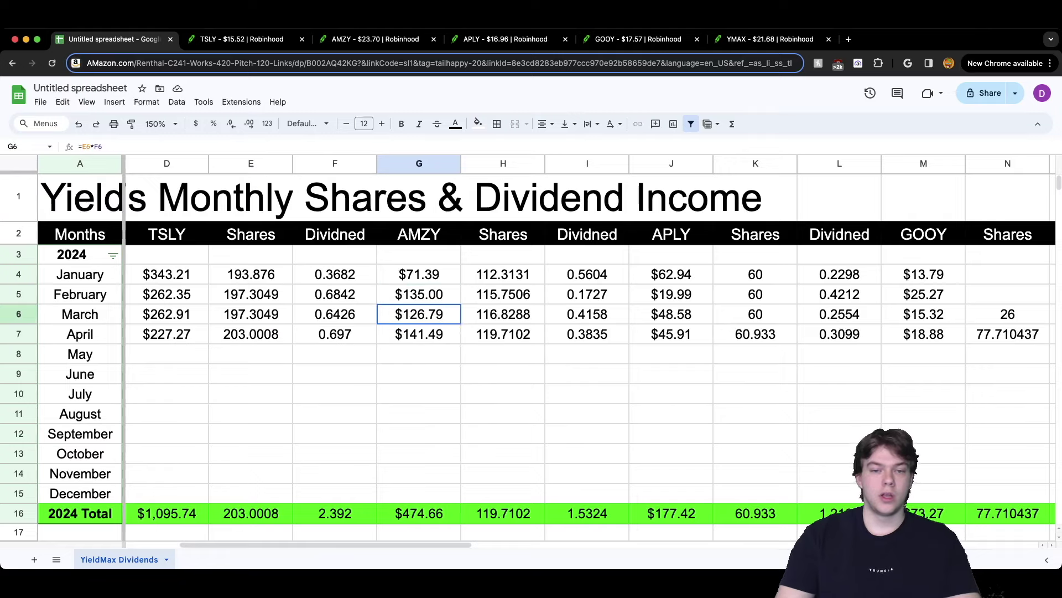
click(419, 334)
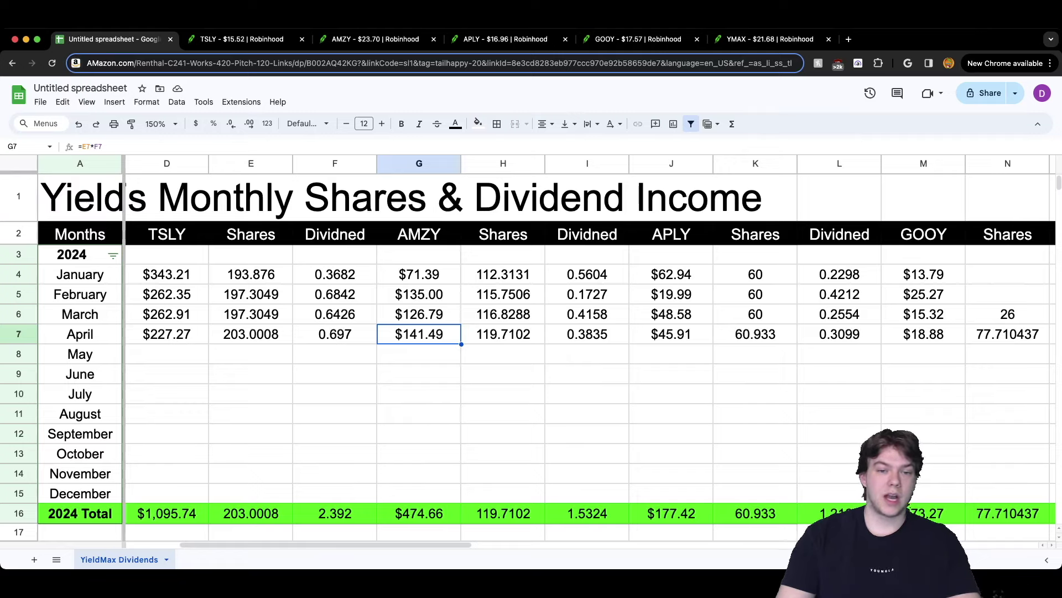
click(419, 314)
click(419, 294)
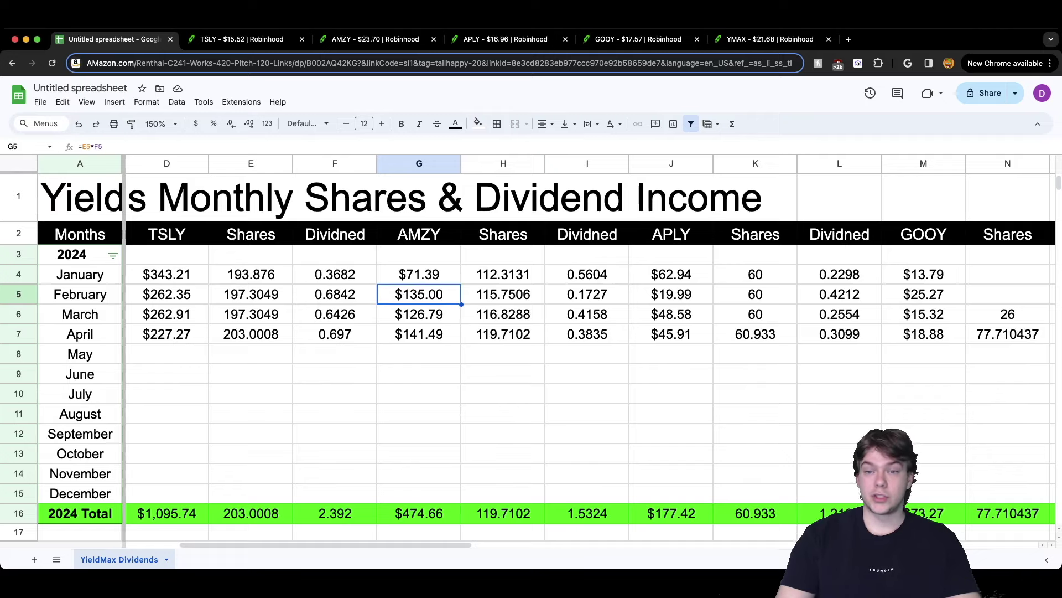
Compare April's APLY dividend income with the January, February and March amounts.
scroll(590, 354, right, 3)
click(499, 334)
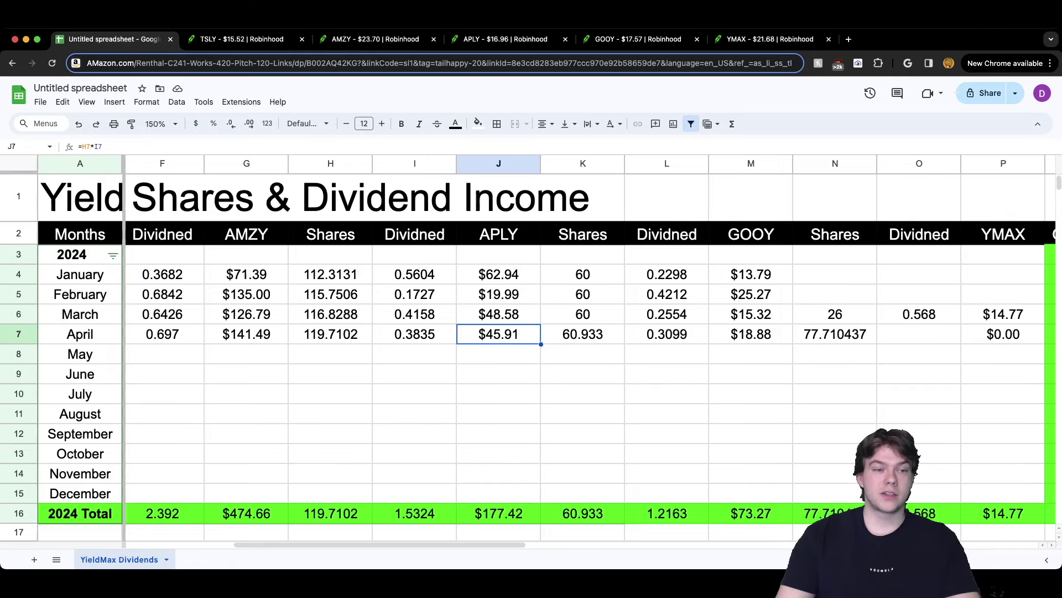
click(499, 293)
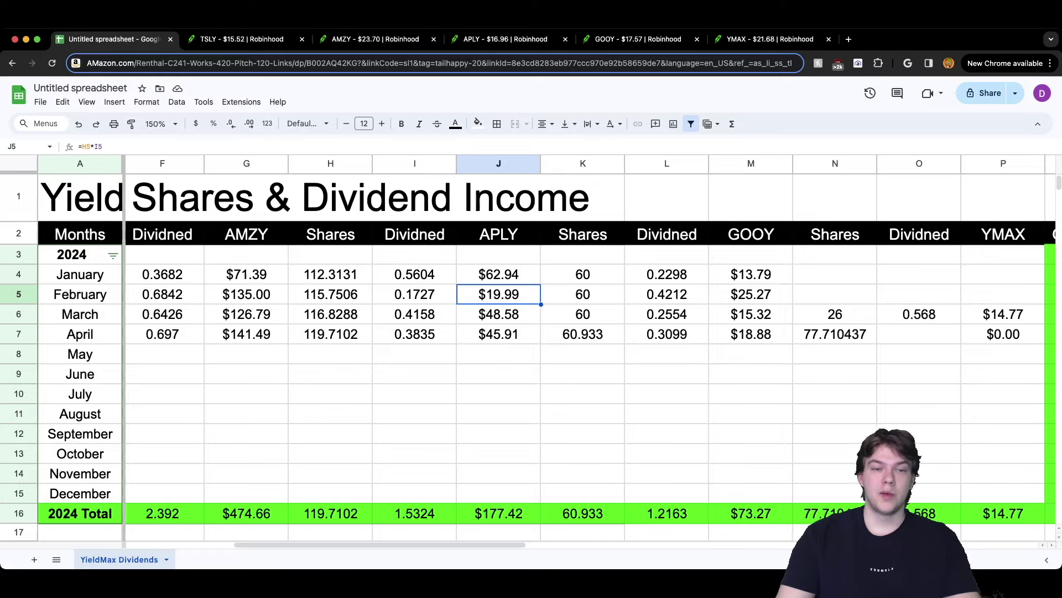
click(499, 274)
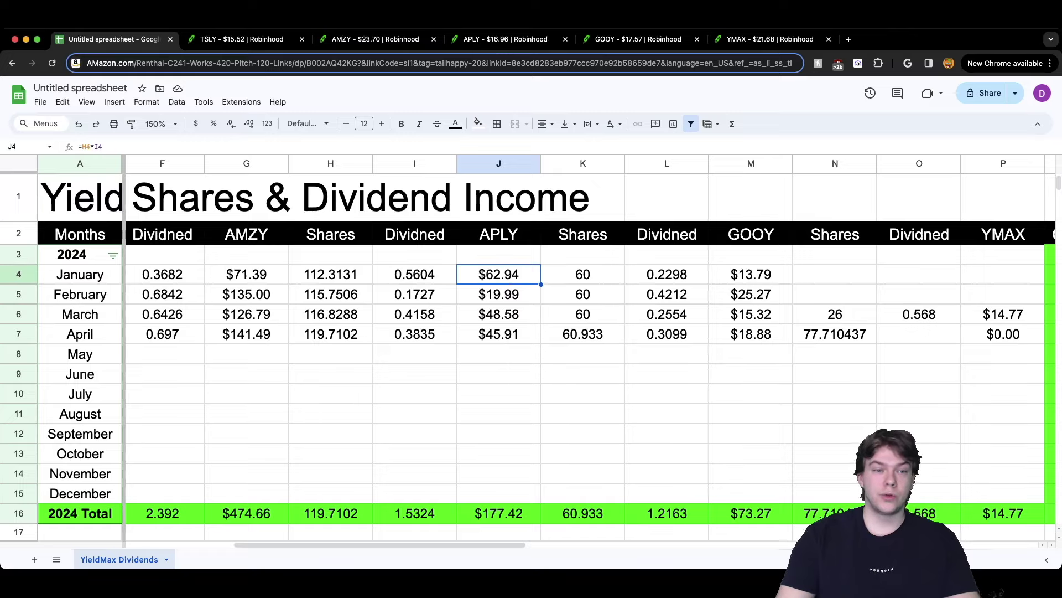
click(498, 314)
click(499, 334)
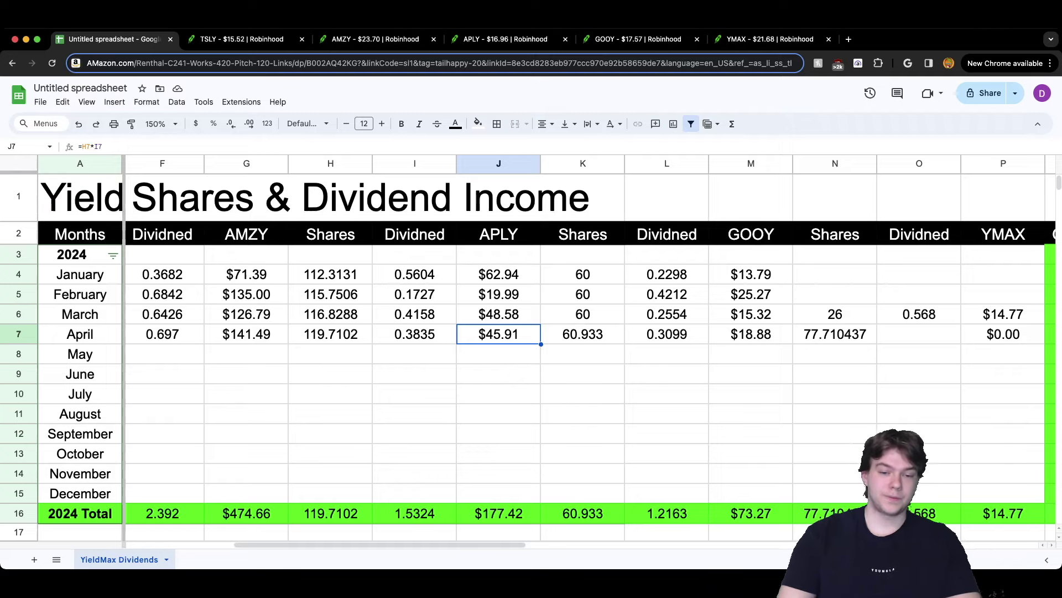
Compare GOOY dividend income from January through April, checking January's share count and April's shares and dividend per share.
scroll(590, 351, right, 4)
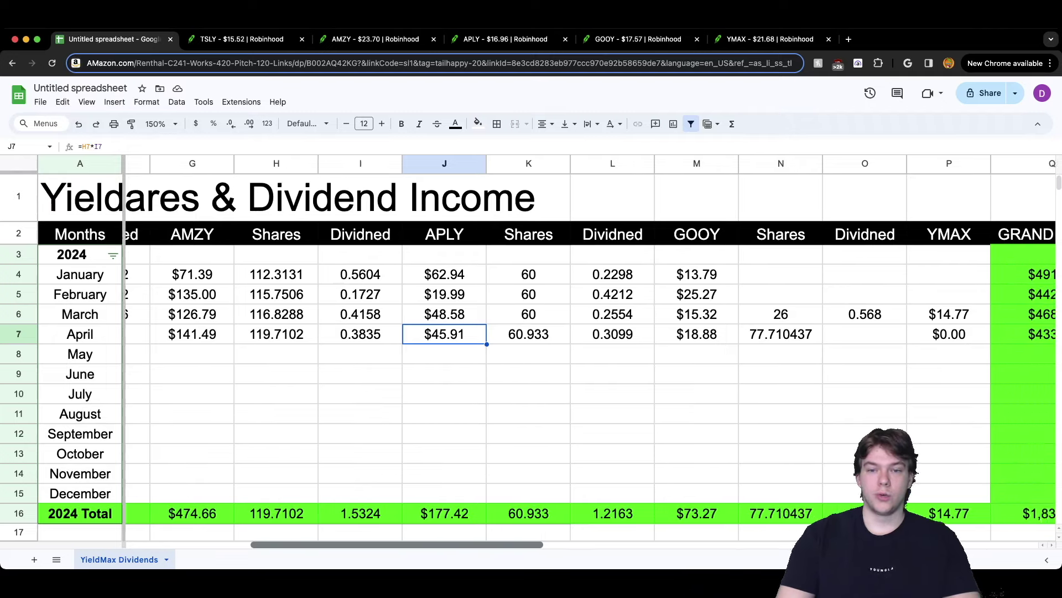
click(582, 274)
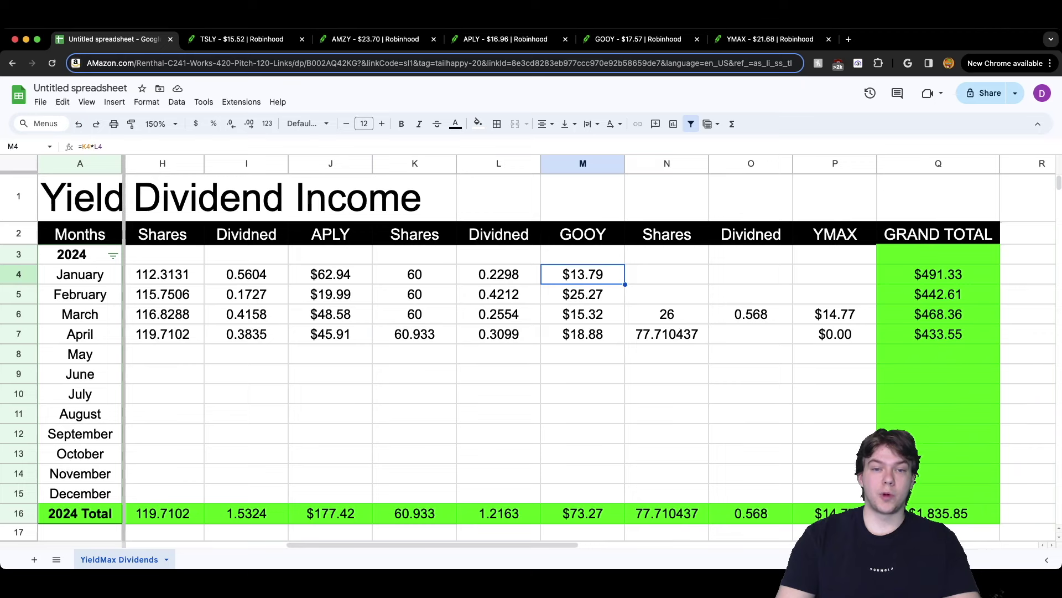
click(414, 274)
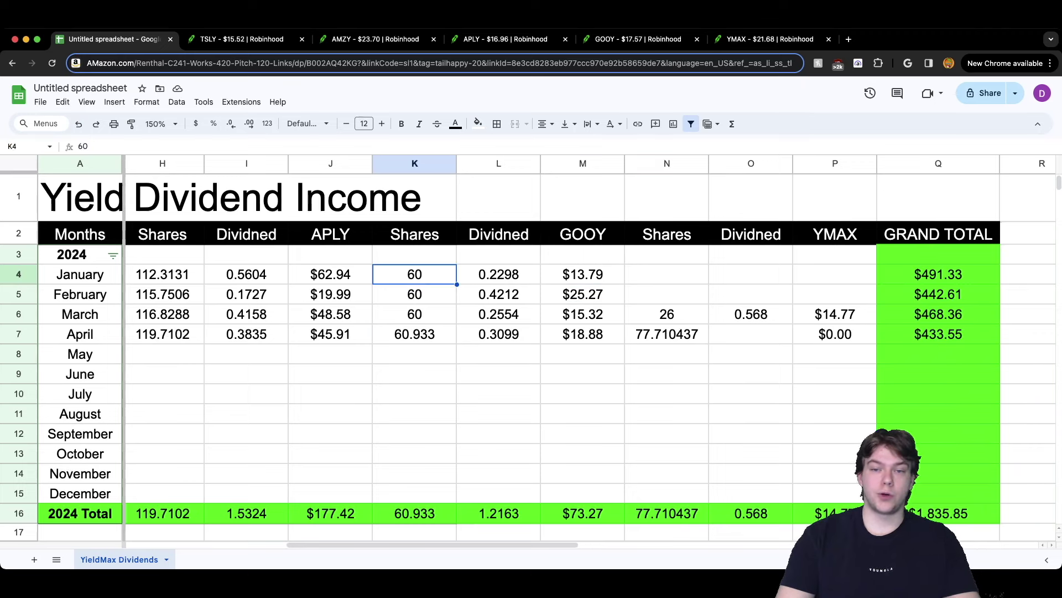
click(582, 274)
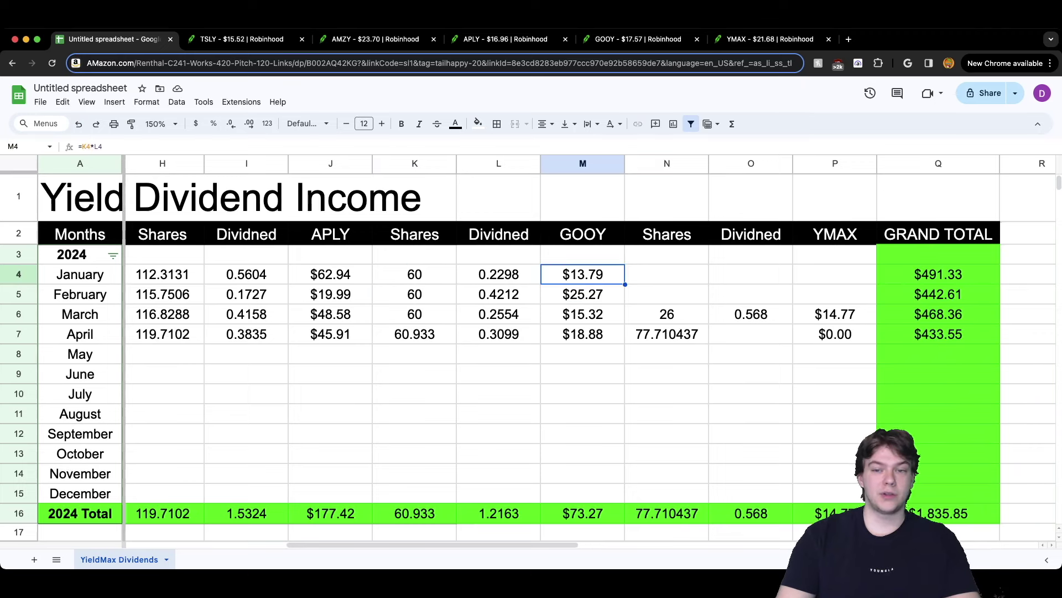
click(582, 293)
click(582, 314)
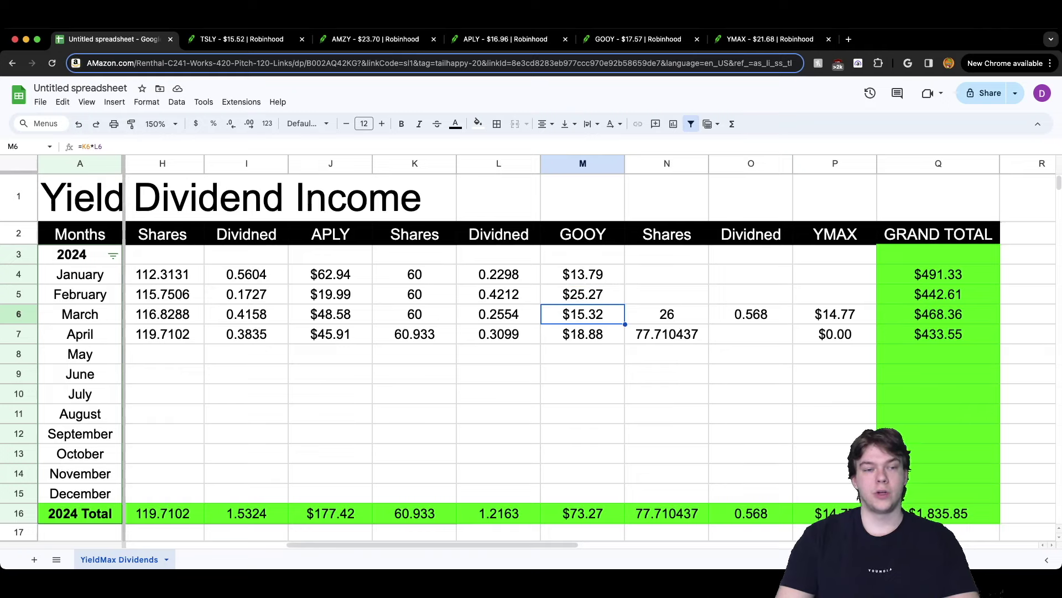
click(582, 334)
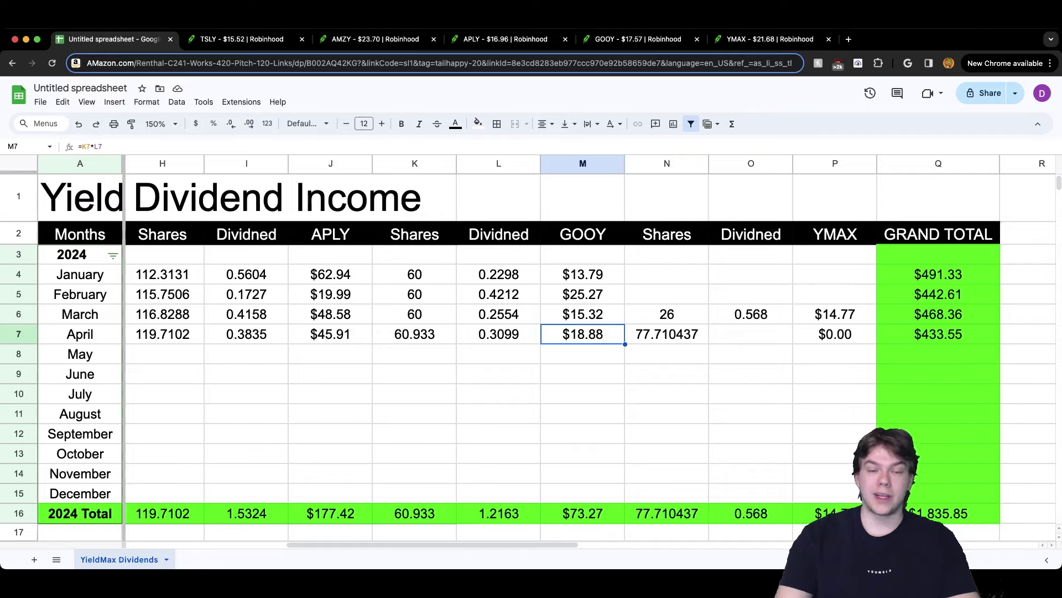
click(415, 333)
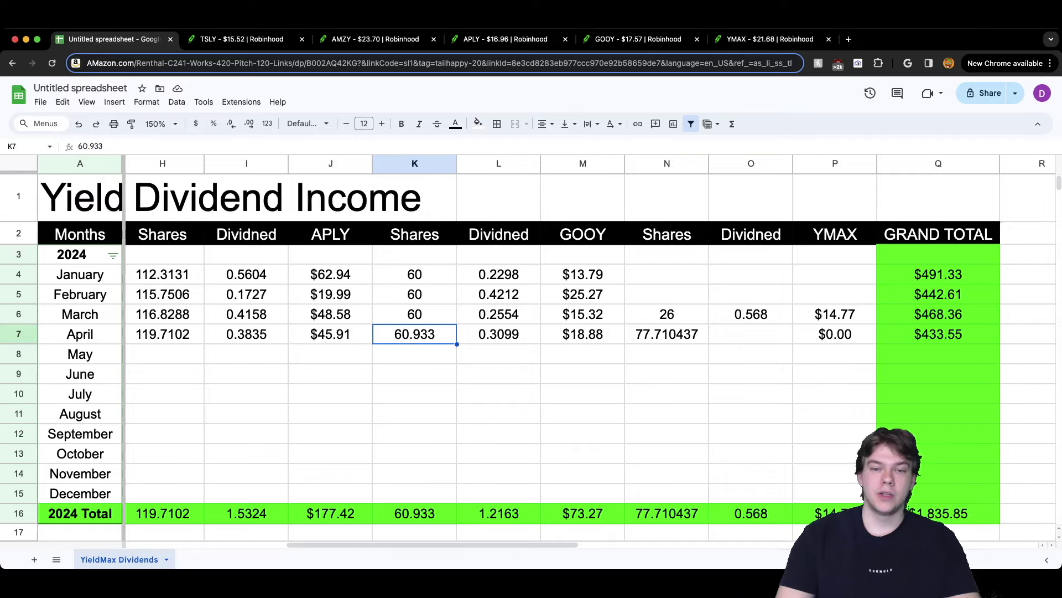
click(498, 333)
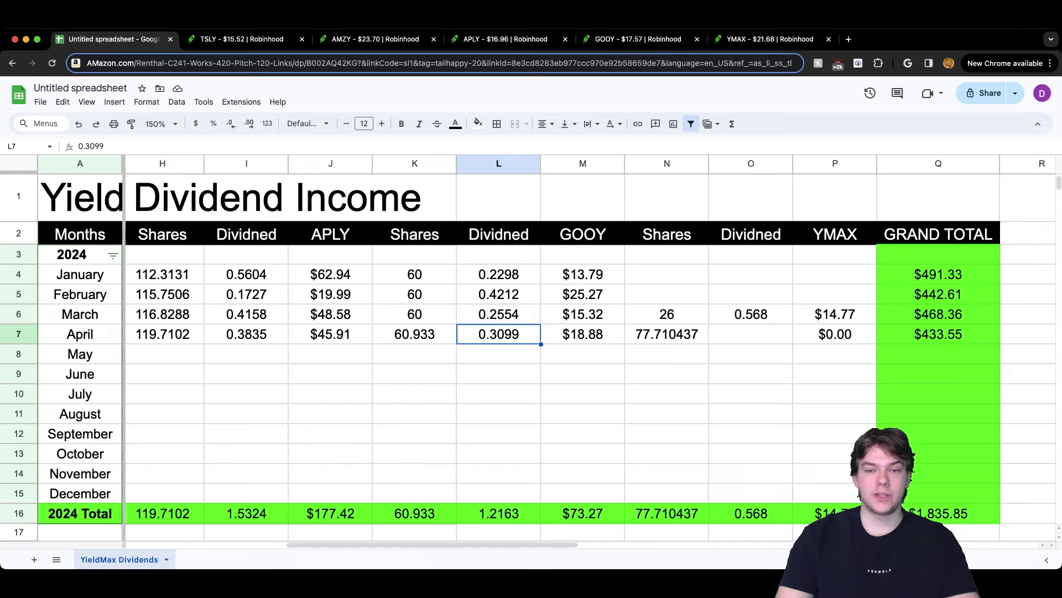
click(582, 333)
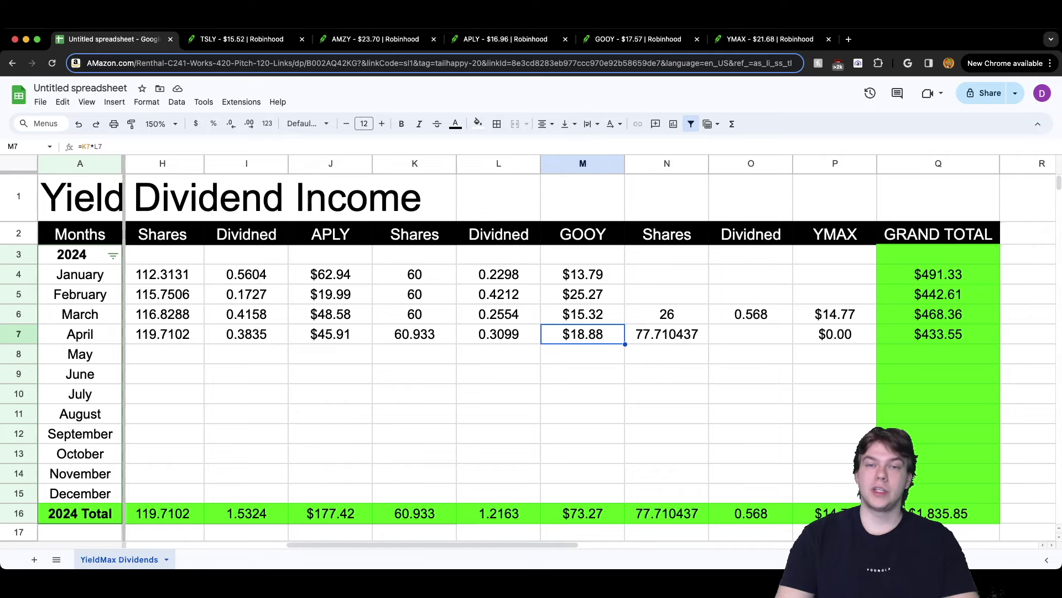
Check the YMAX dividend income for March and April, and compare the monthly grand totals from January through April.
click(834, 313)
click(834, 334)
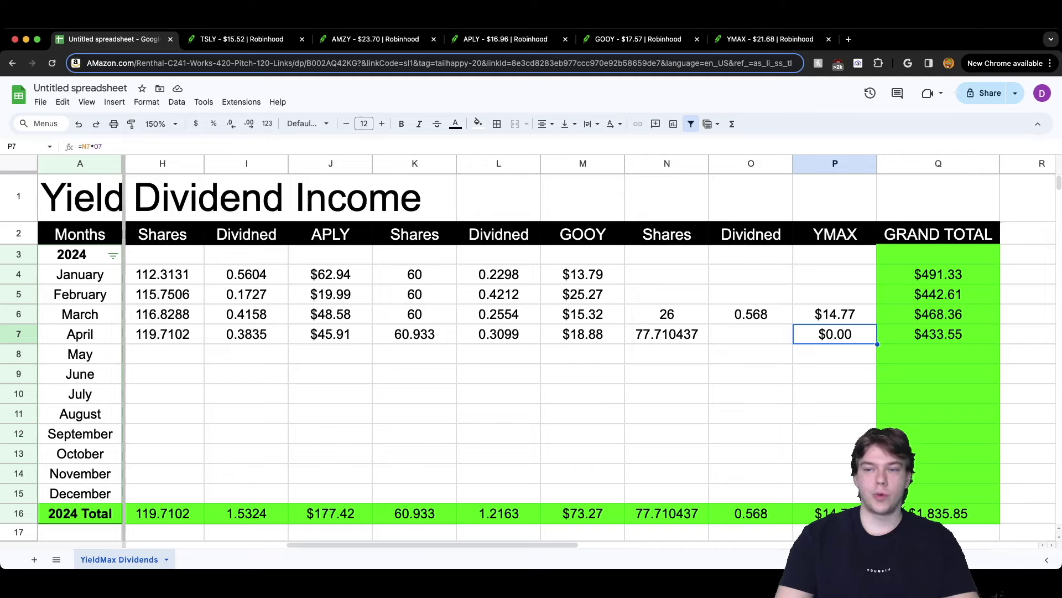
scroll(590, 351, right, 3)
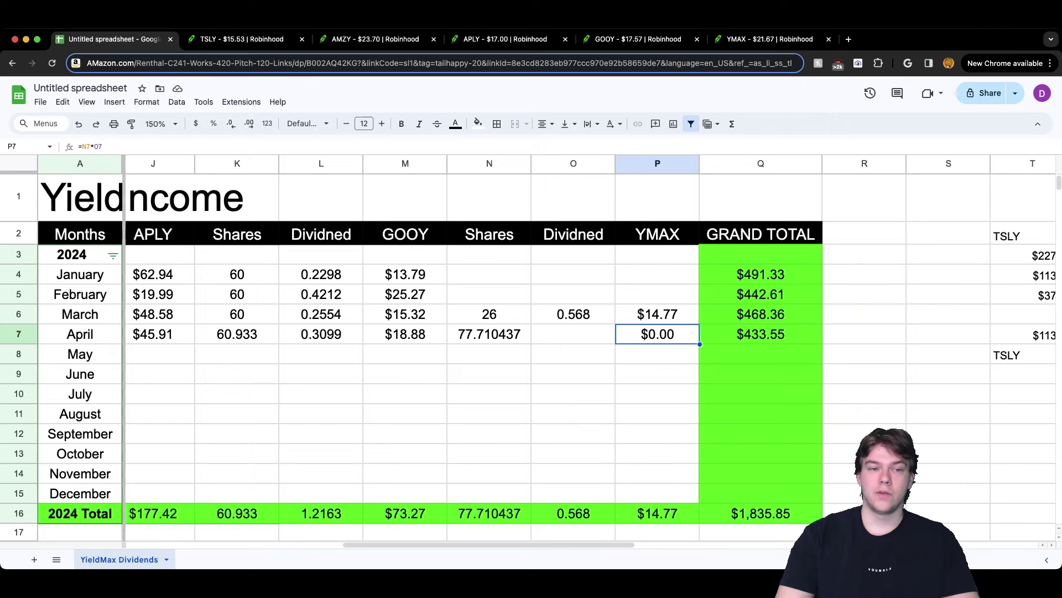
click(760, 274)
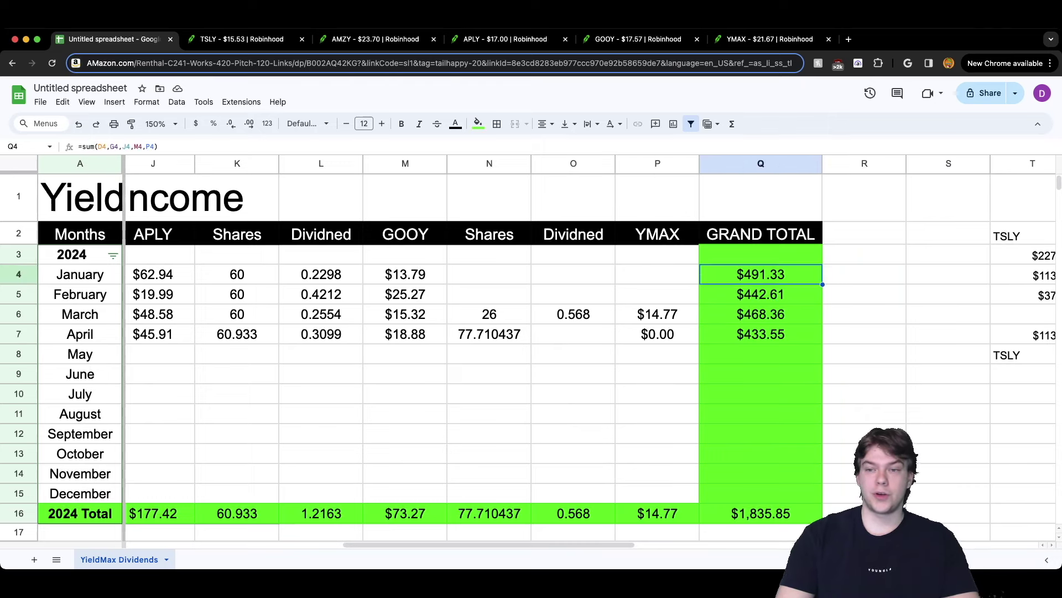
click(760, 294)
click(760, 314)
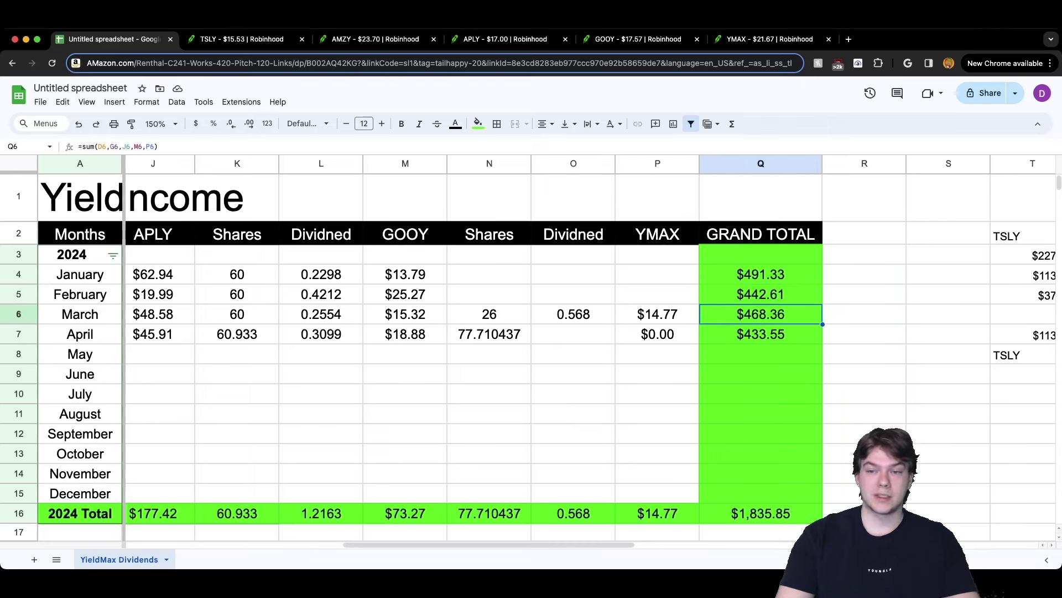
click(760, 334)
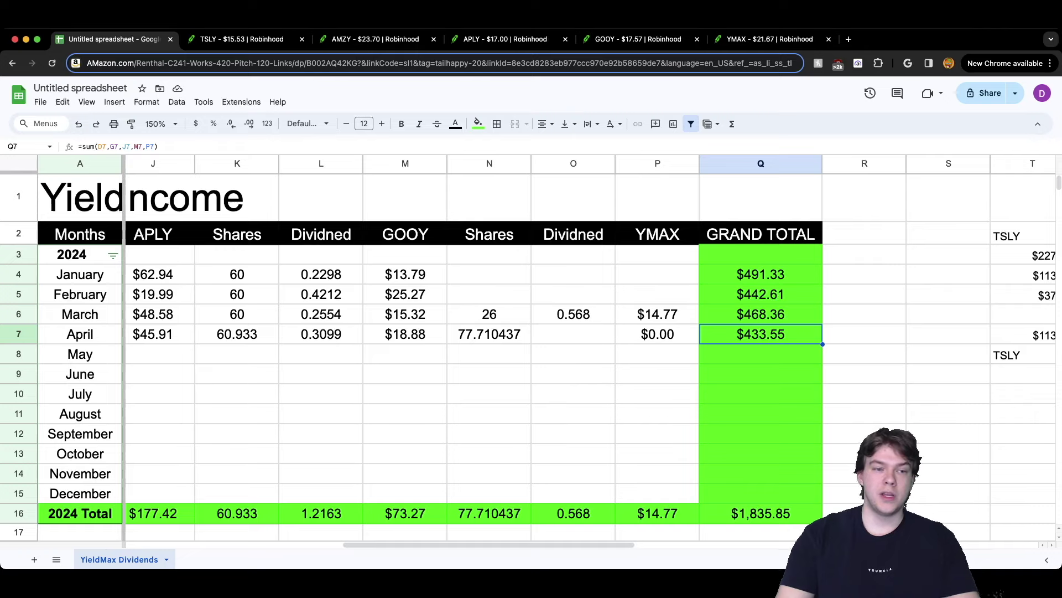
click(760, 294)
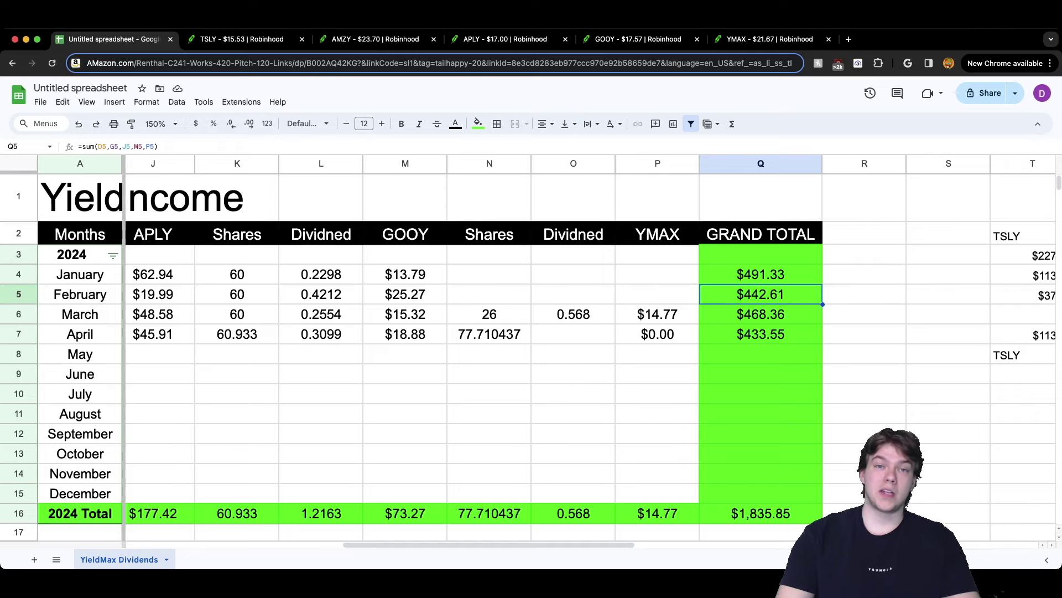
click(760, 314)
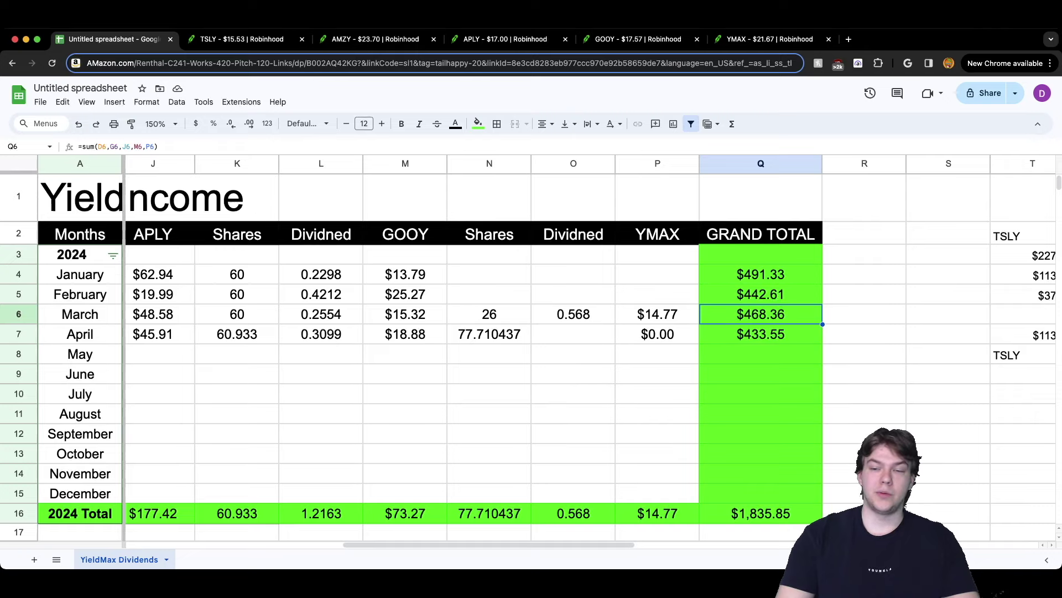
click(760, 274)
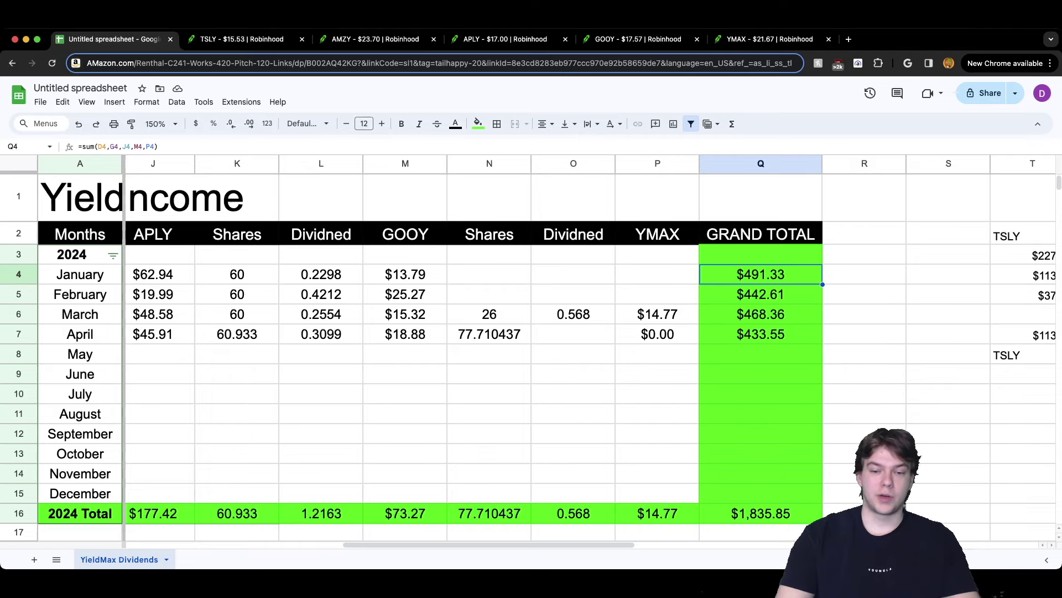
Review the 2024 Total row for the overall grand total and the dividend income of TSLY, AMZY, APLY, GOOY and YMAX.
drag(489, 544, 272, 544)
click(792, 513)
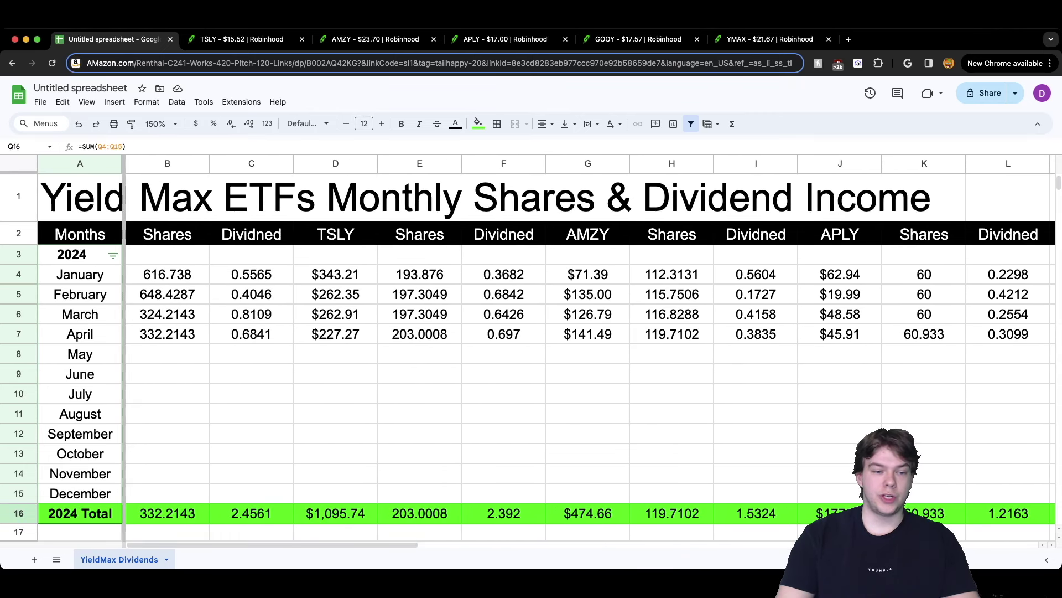
click(335, 513)
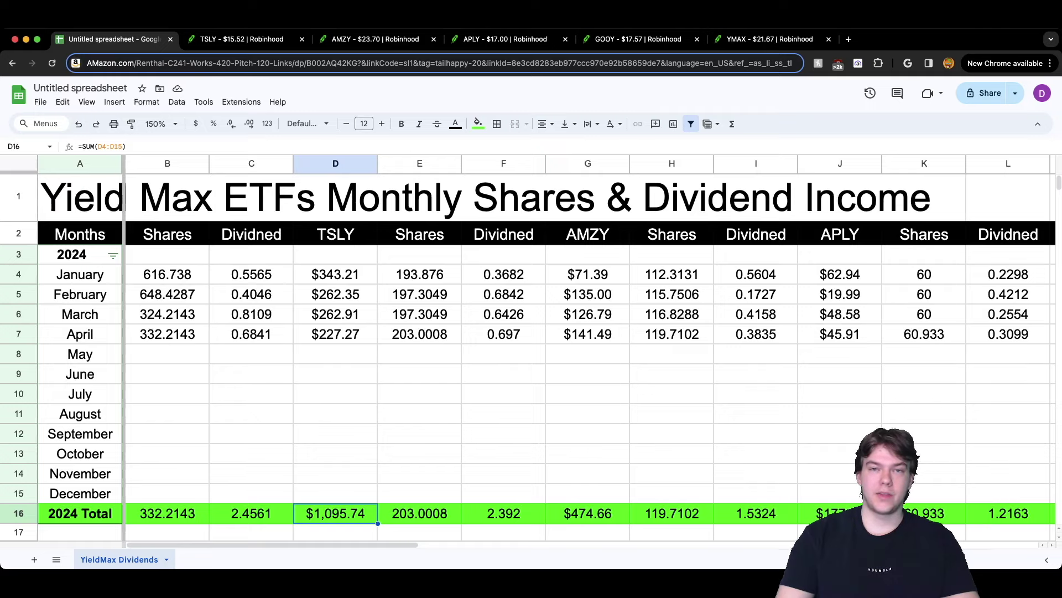
drag(272, 544, 322, 544)
click(427, 513)
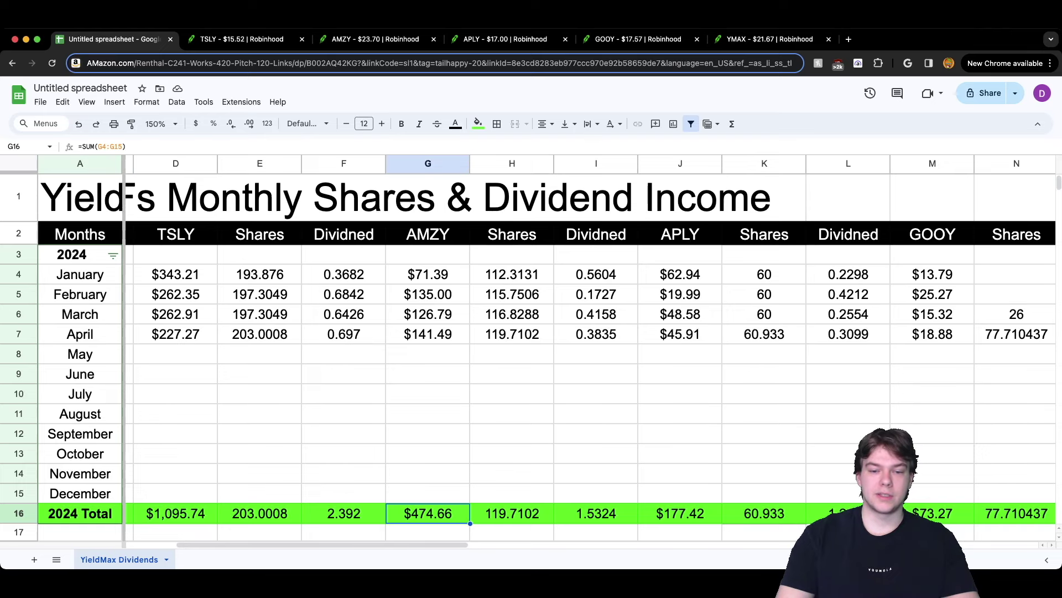
drag(322, 545, 389, 544)
click(470, 513)
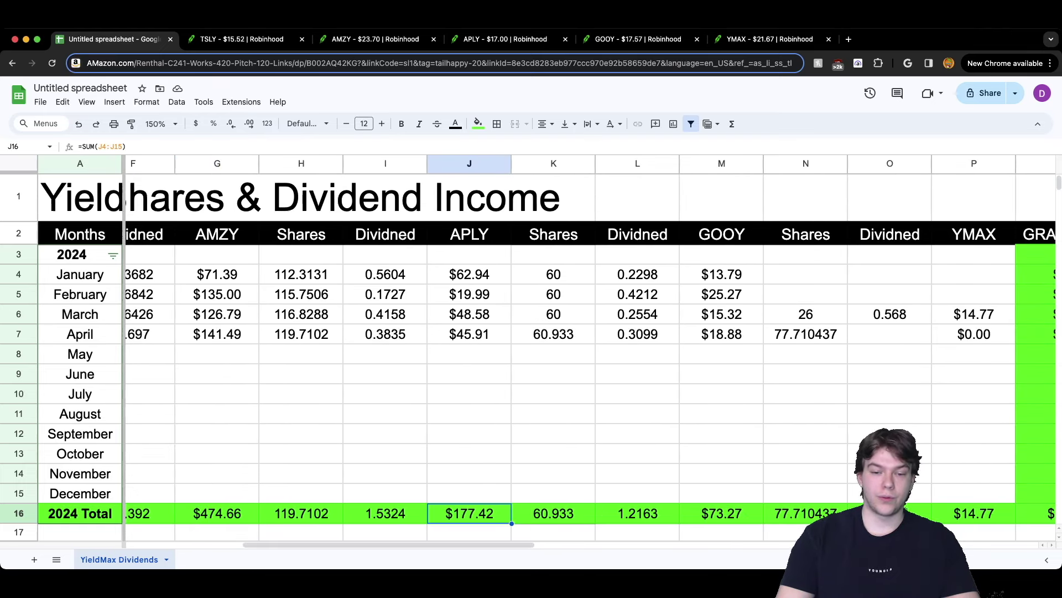
drag(389, 545, 425, 544)
click(614, 513)
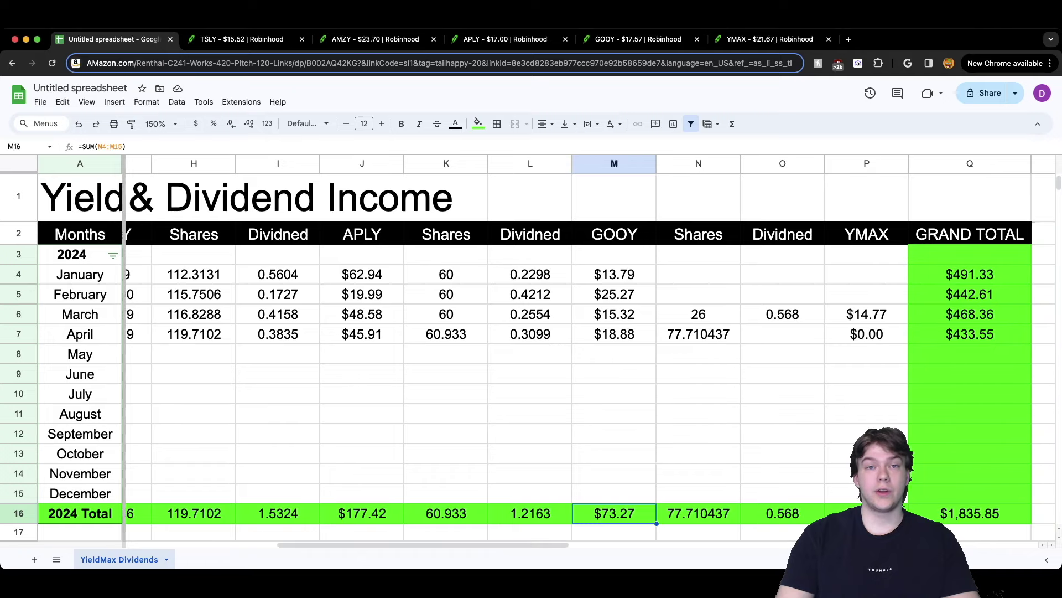
drag(424, 544, 457, 545)
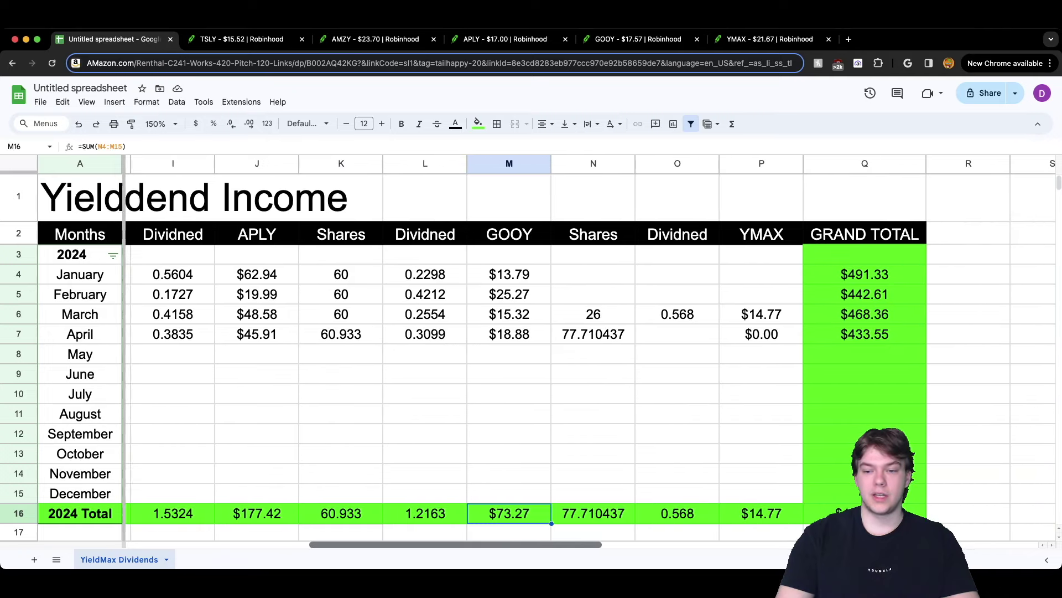
click(759, 513)
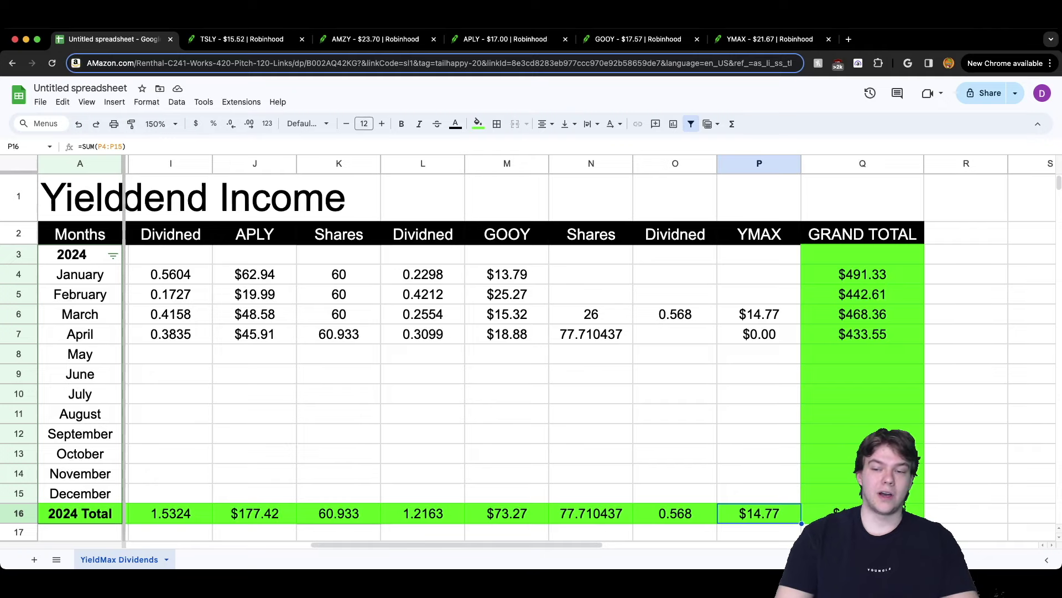
Check the 2024 grand total, and review the TSLY position on Robinhood, including its portfolio diversity.
click(863, 513)
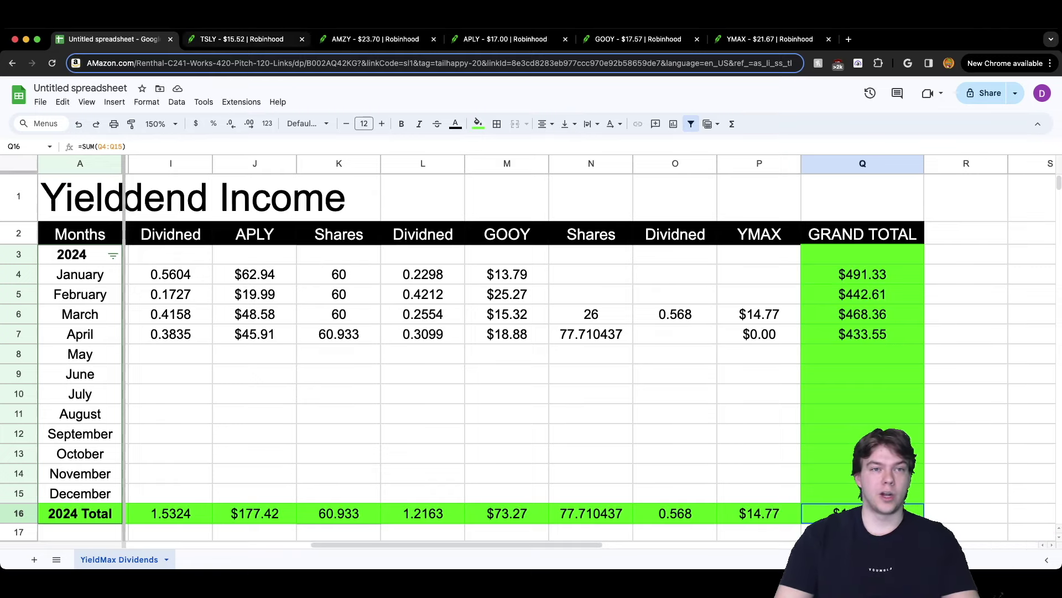
key(ctrl+Tab)
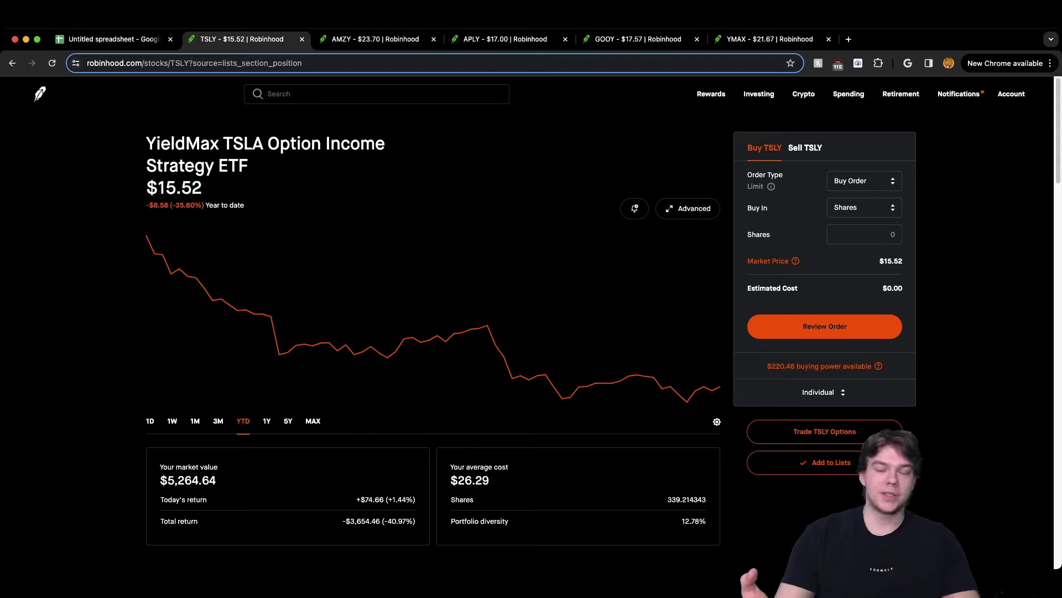
scroll(431, 332, down, 2)
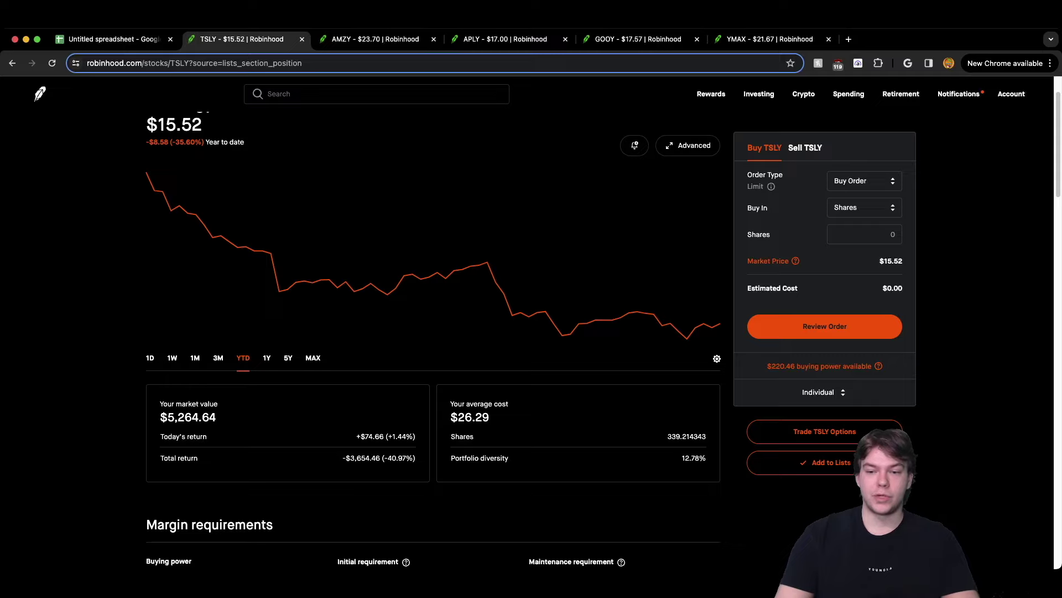
drag(681, 459, 707, 459)
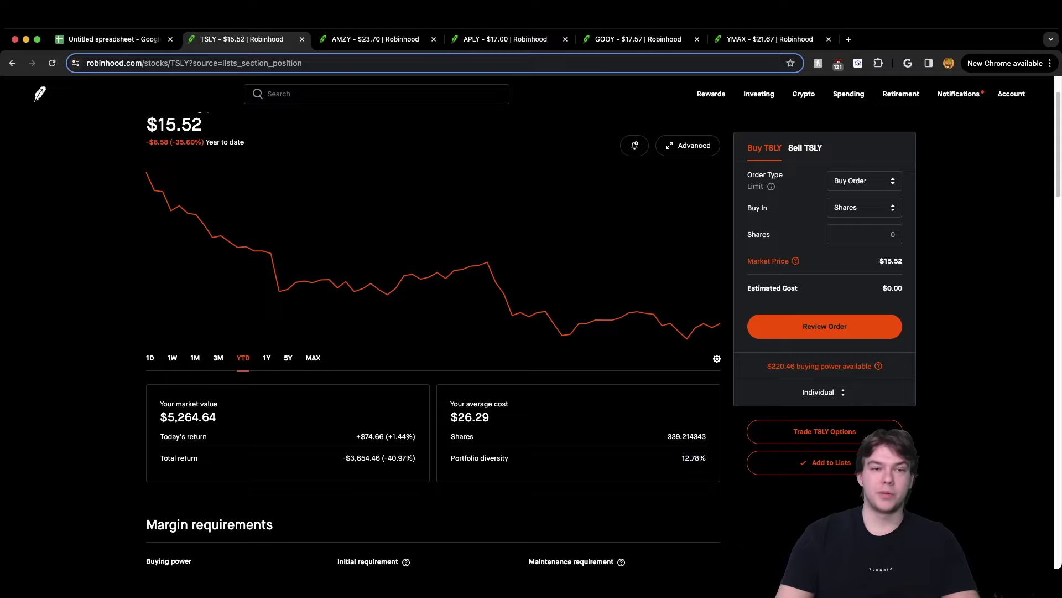
scroll(433, 339, up, 2)
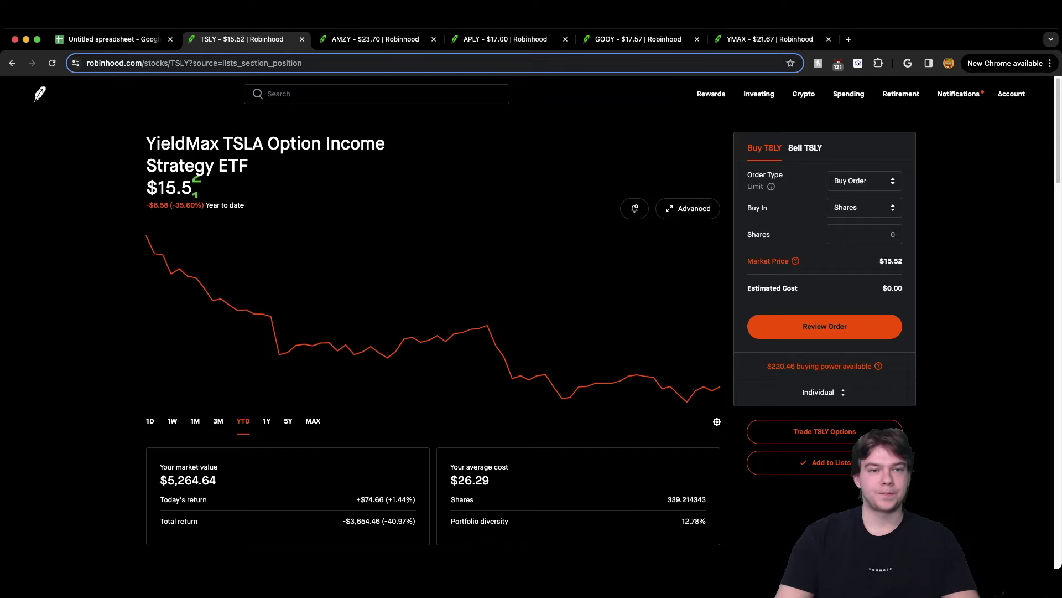
Review the AMZY, APLY, GOOY and YMAX positions on Robinhood, checking AMZY's portfolio diversity.
key(ctrl+Tab)
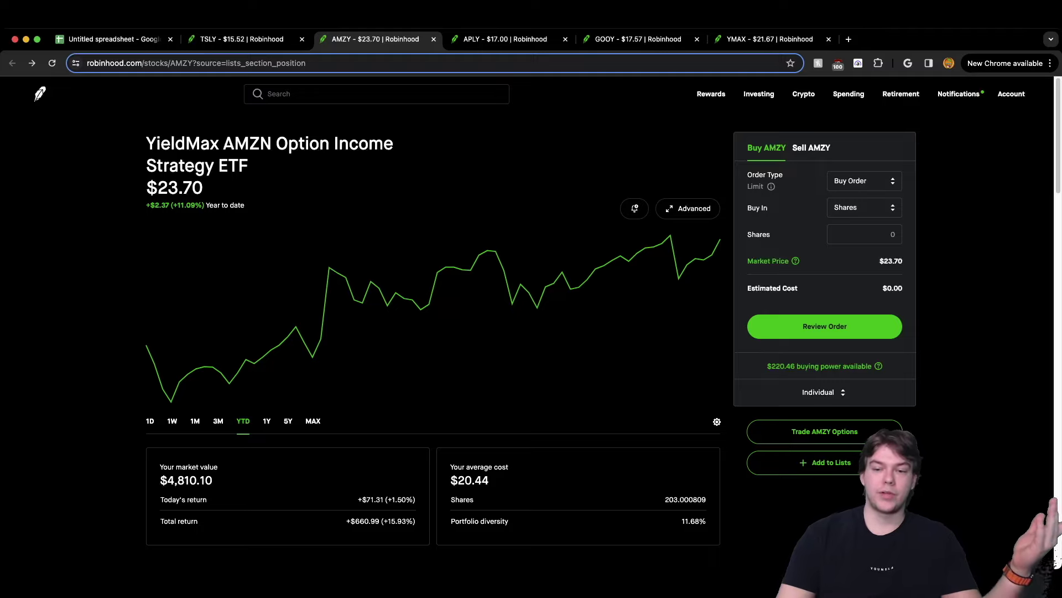
drag(683, 520, 706, 520)
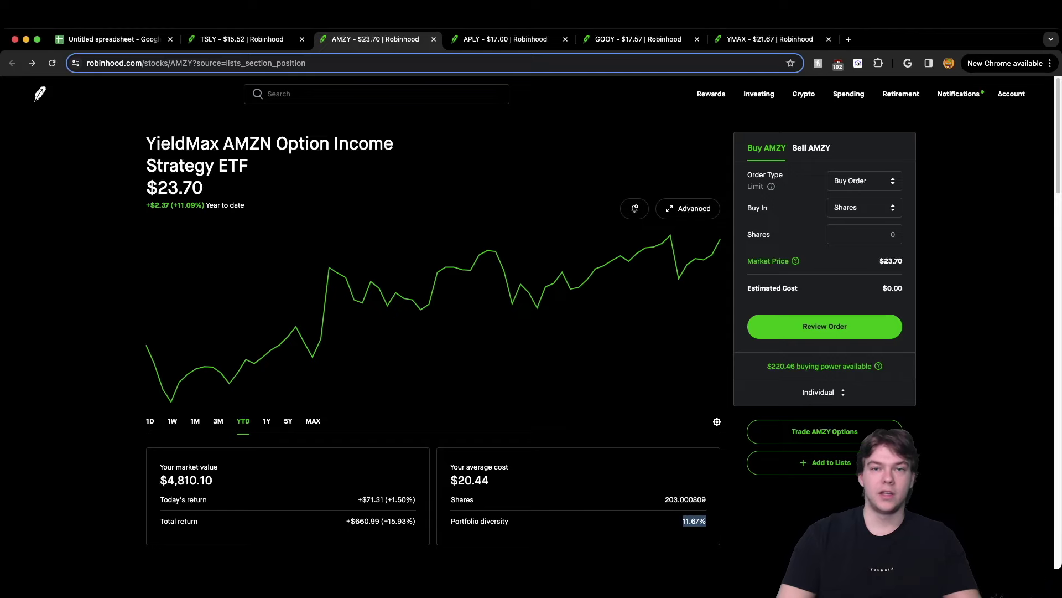
key(ctrl+Tab)
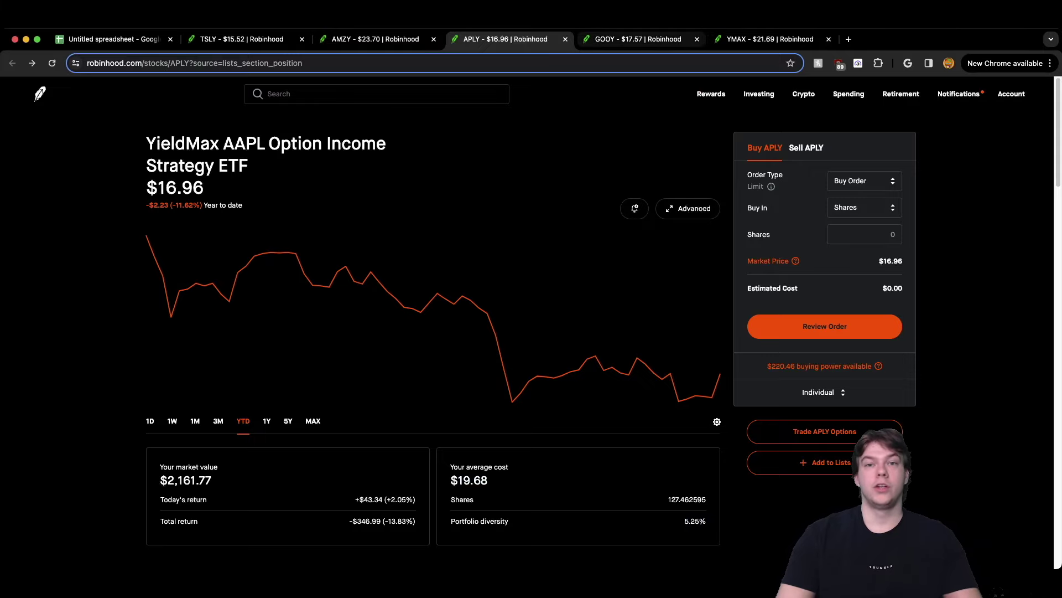
key(ctrl+Tab)
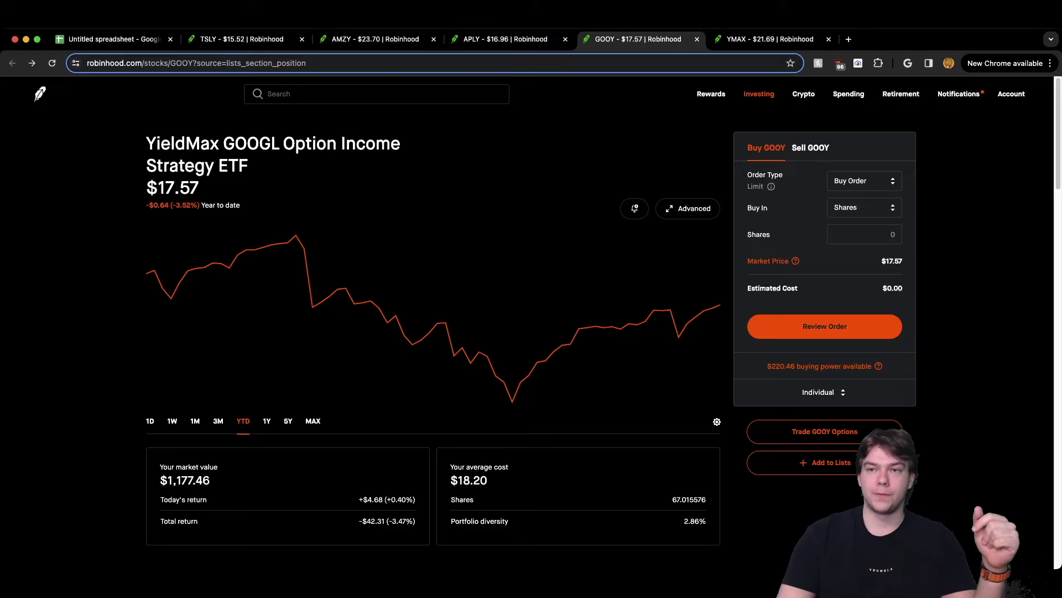
key(ctrl+Tab)
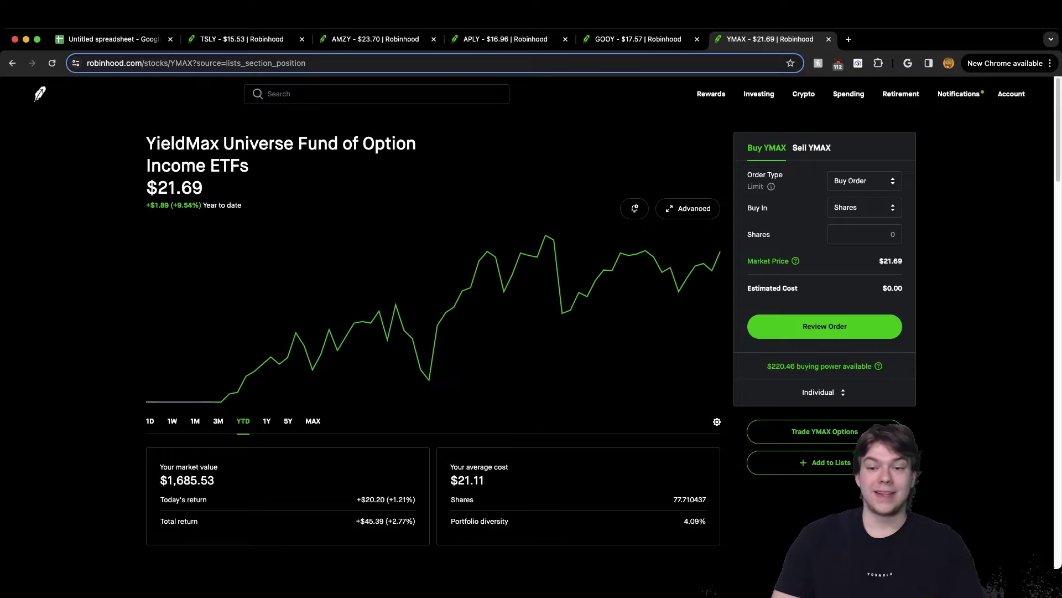
Return to the dividend spreadsheet and look over the TSLY and AMZY dividend split calculations beside the income table.
click(111, 39)
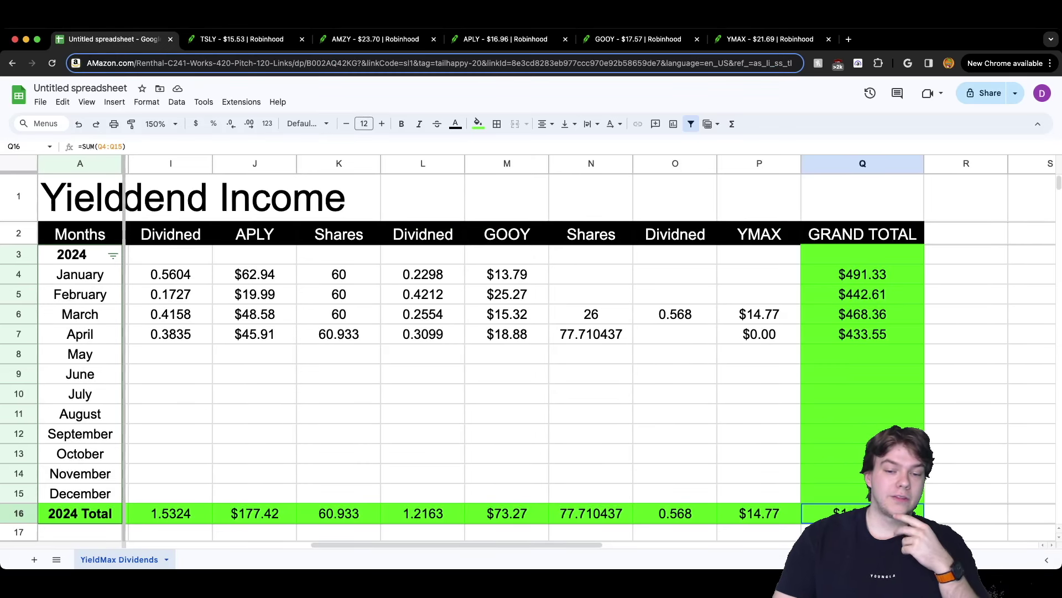
scroll(590, 351, right, 10)
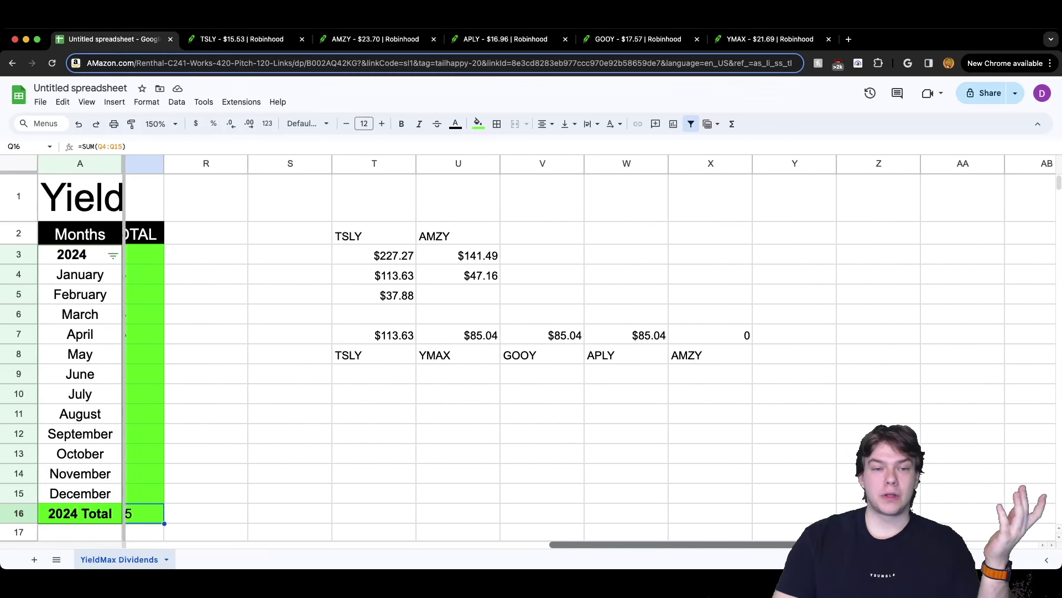
drag(199, 197, 787, 434)
click(786, 433)
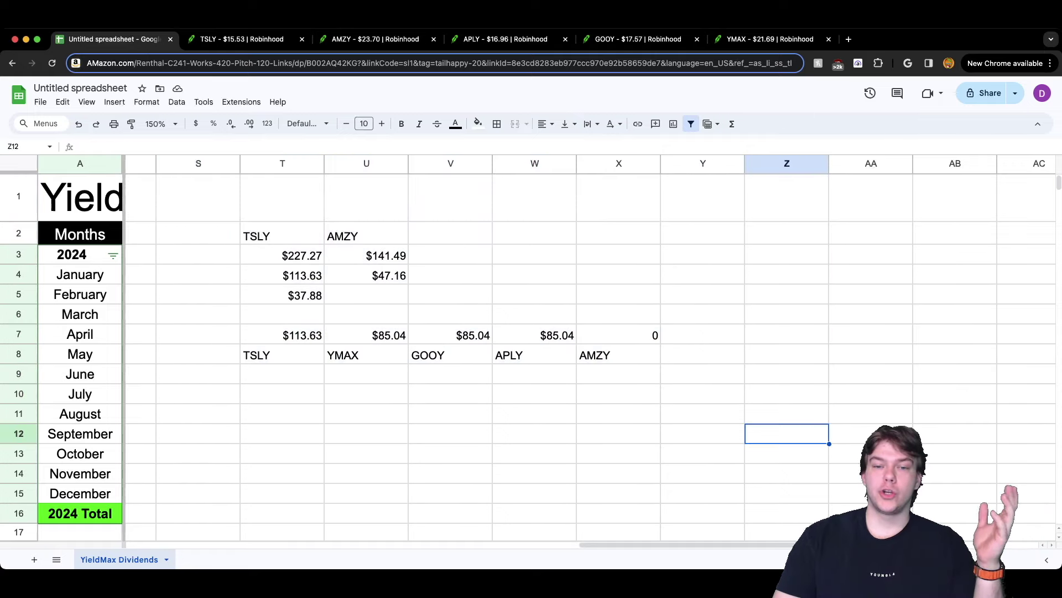
click(618, 413)
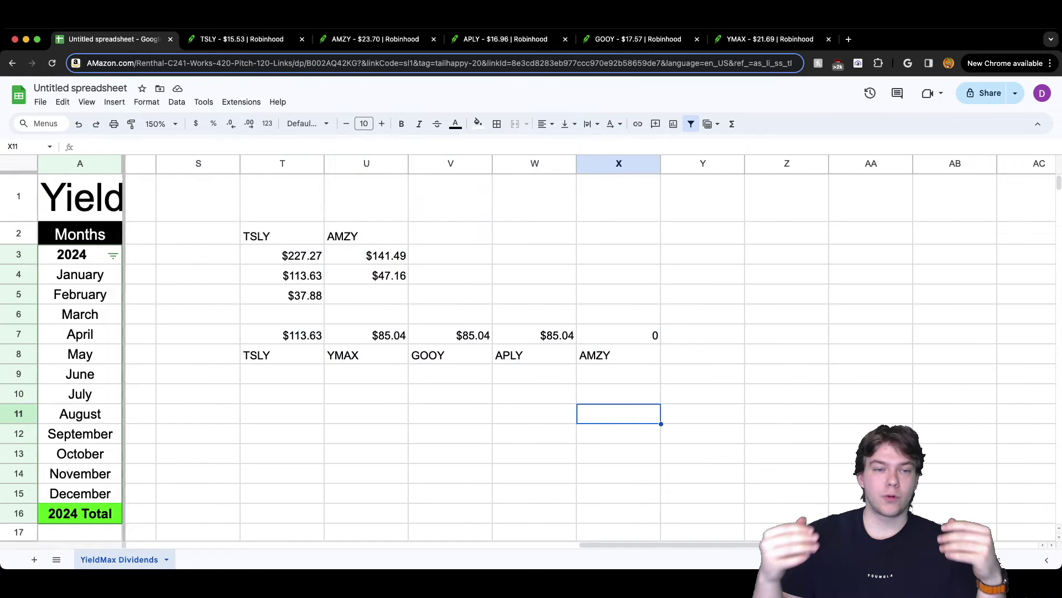
click(282, 233)
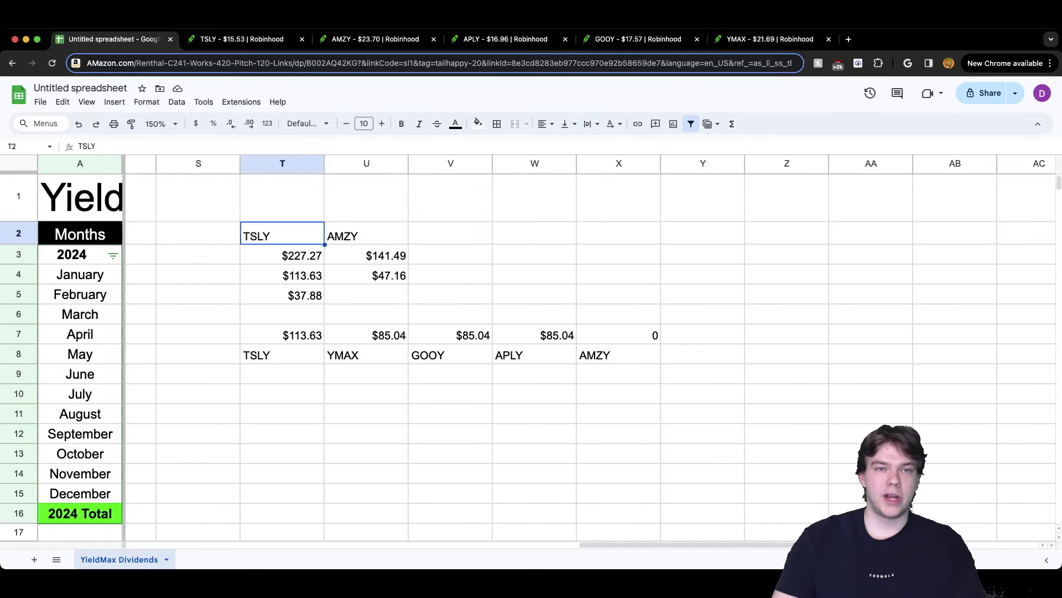
click(366, 233)
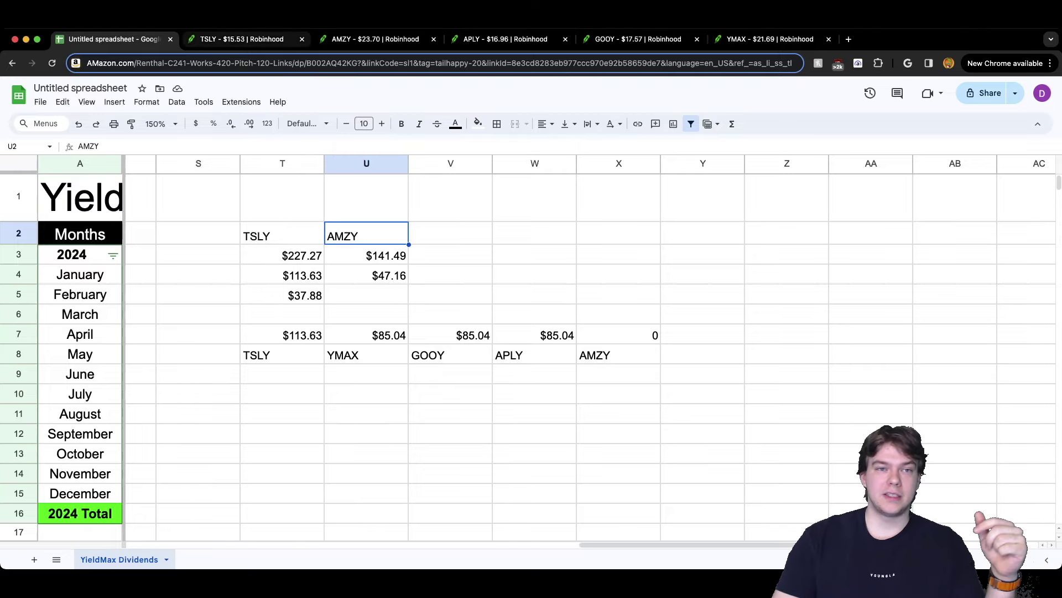
Compare the portfolio diversity of the TSLY and AMZY positions on Robinhood.
key(ctrl+Tab)
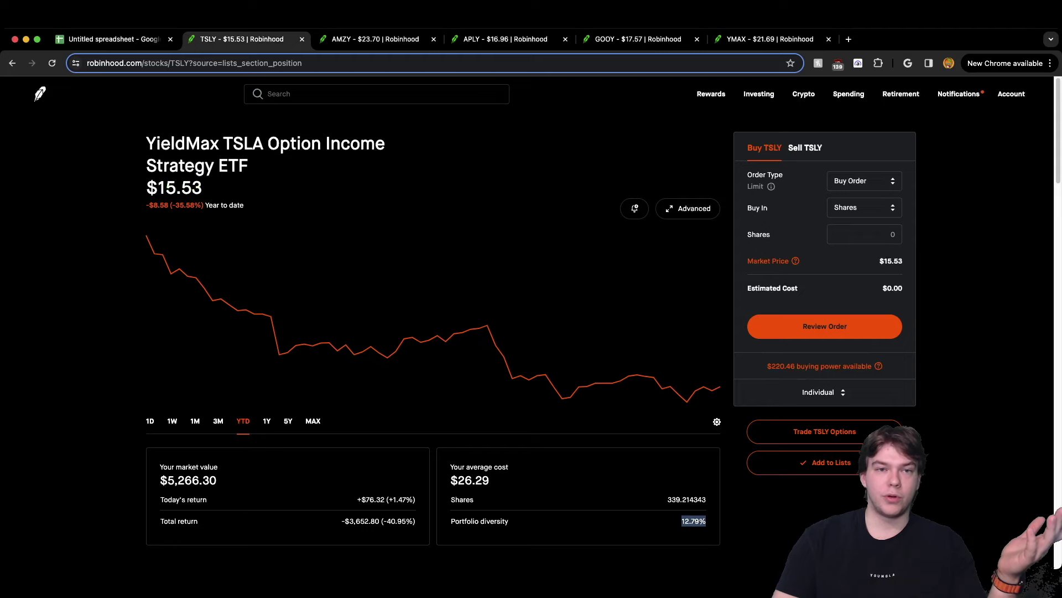
key(ctrl+Tab)
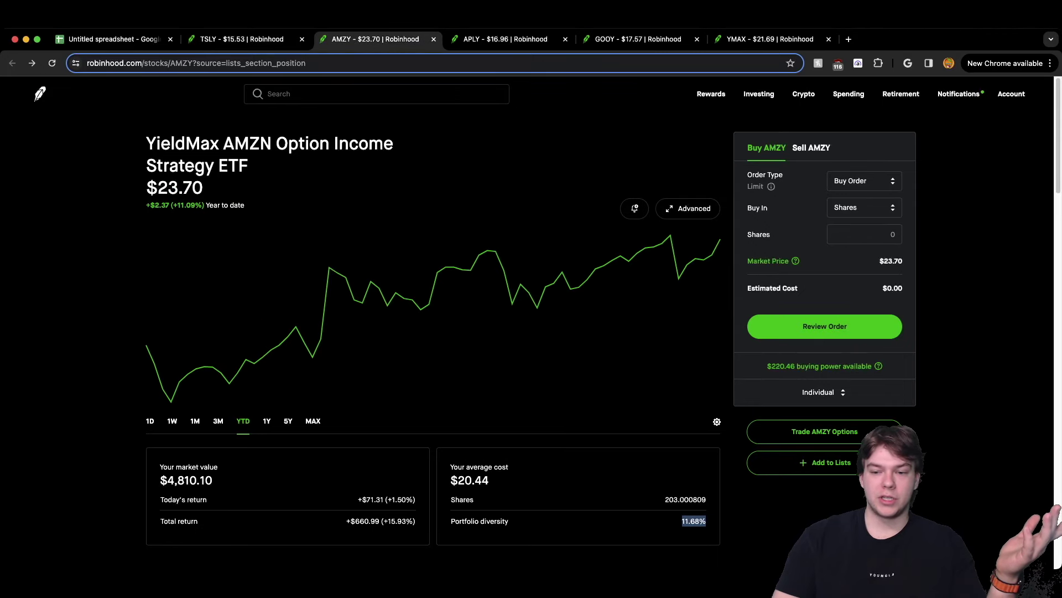
key(super+1)
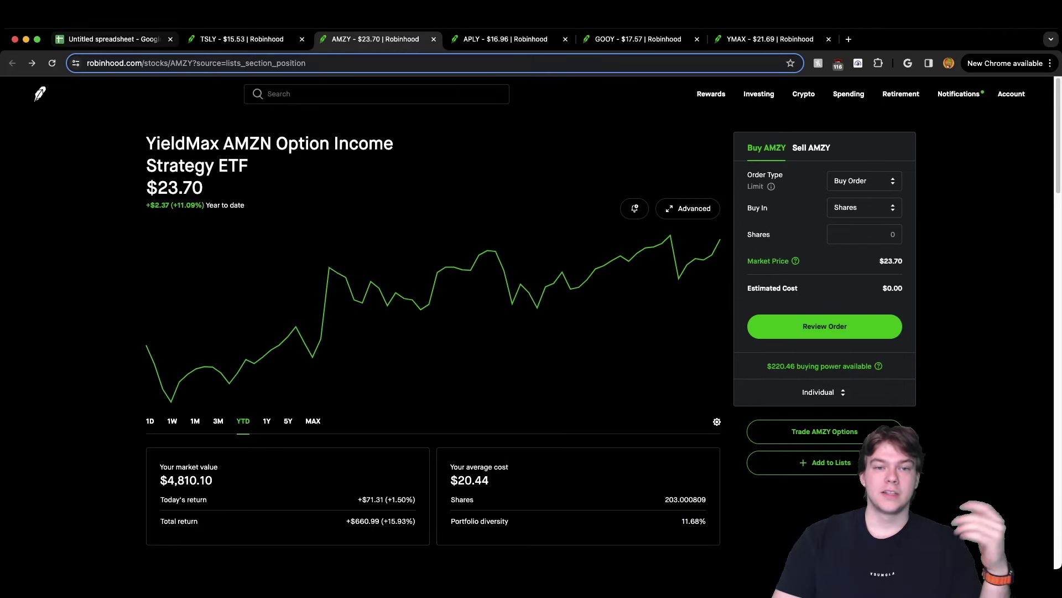
Examine how TSLY's April dividend income is split in cells T3 to T5.
click(451, 293)
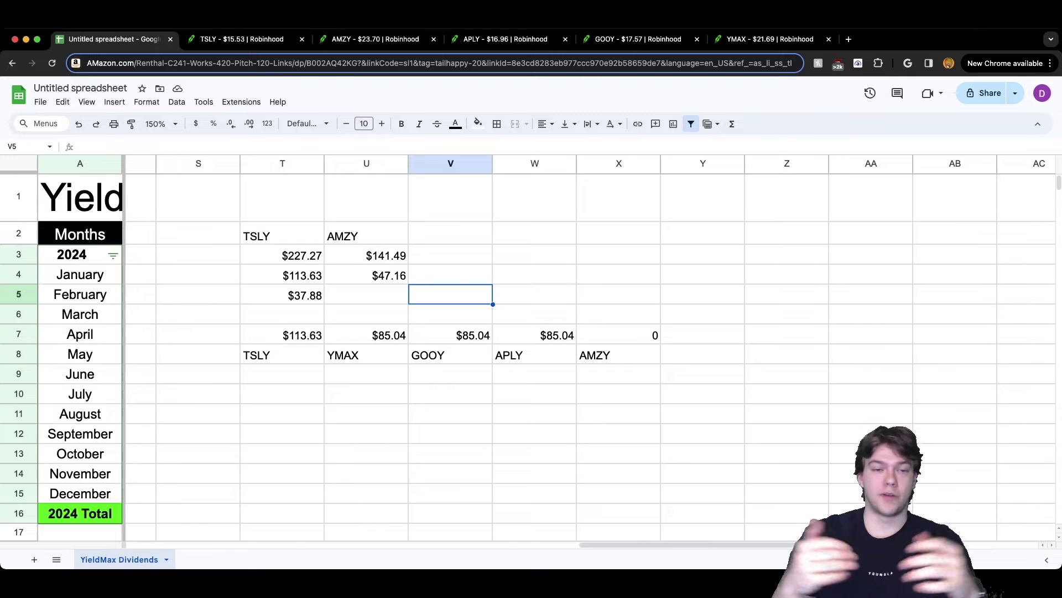
click(282, 254)
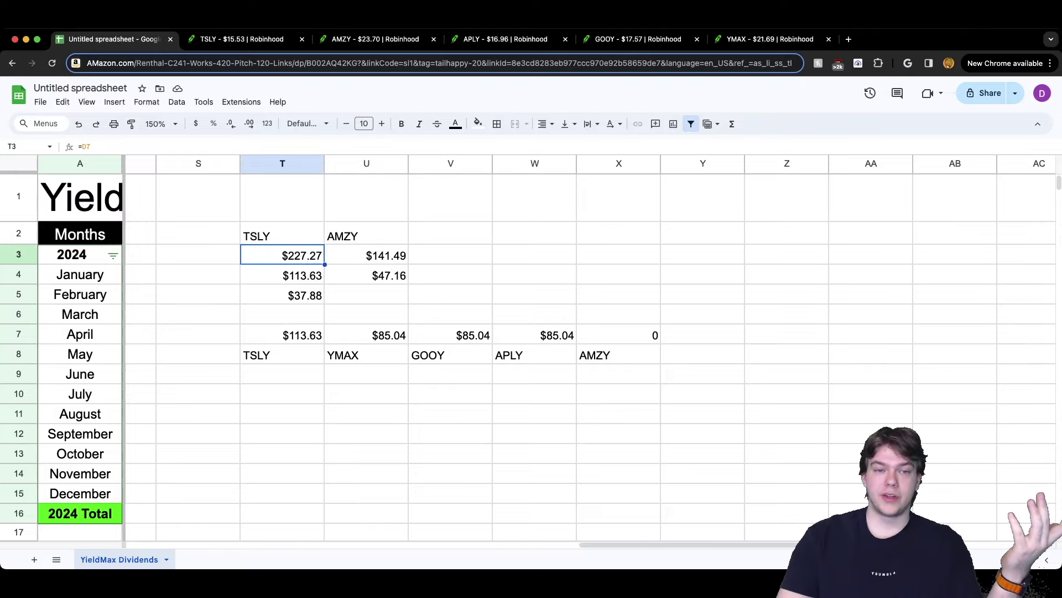
click(282, 275)
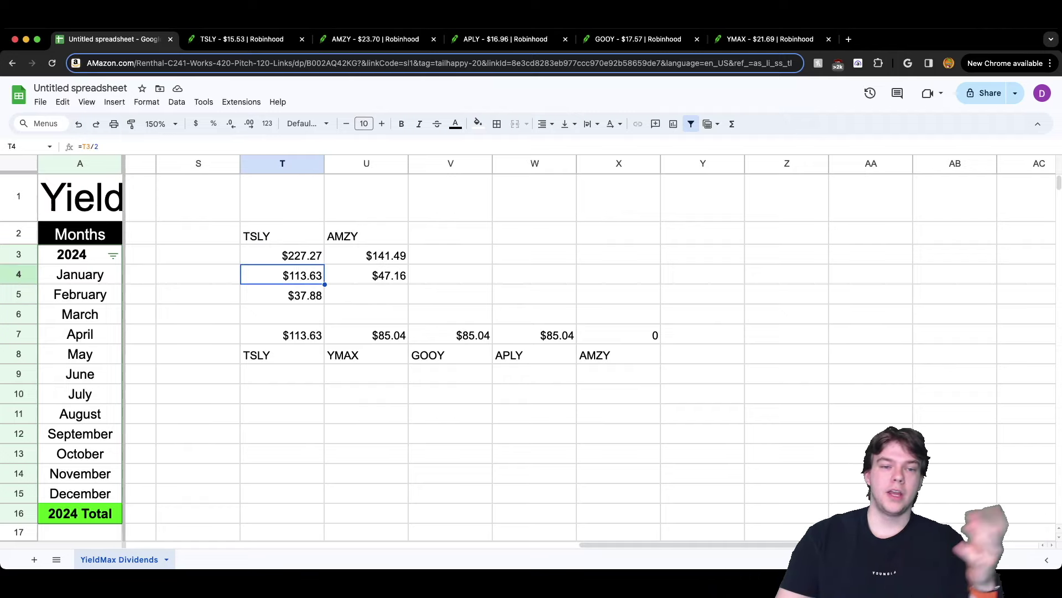
click(282, 294)
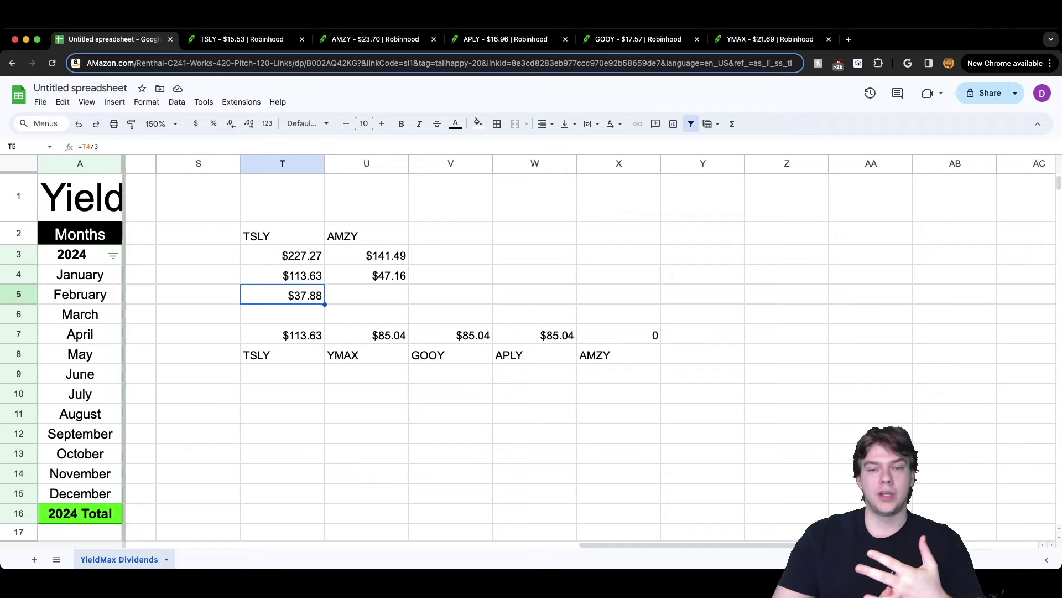
Examine AMZY's April dividend income and its split in U3 and U4, checking the AMZY position on Robinhood.
click(366, 254)
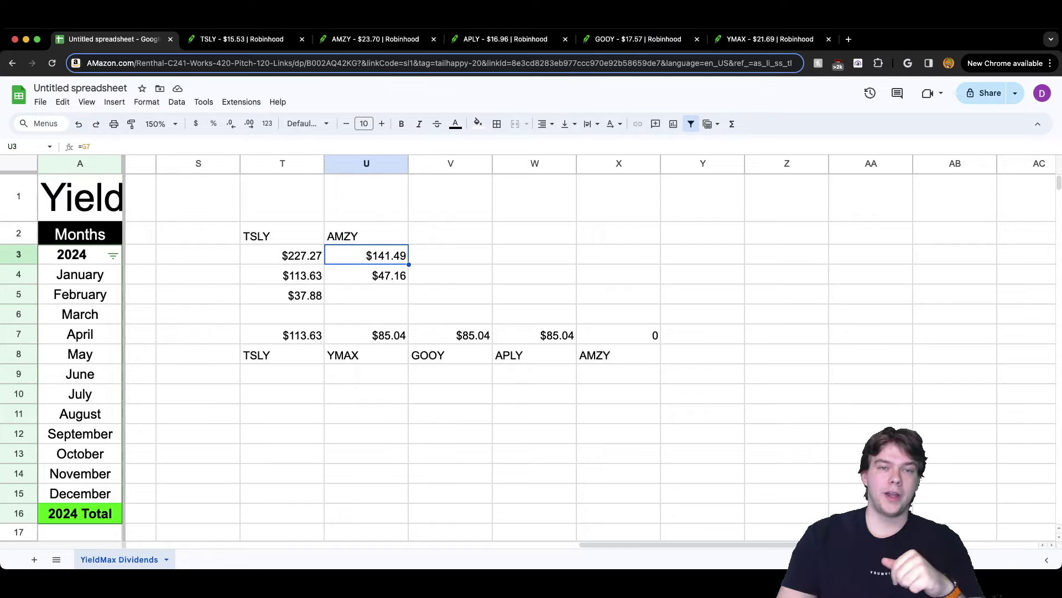
click(375, 39)
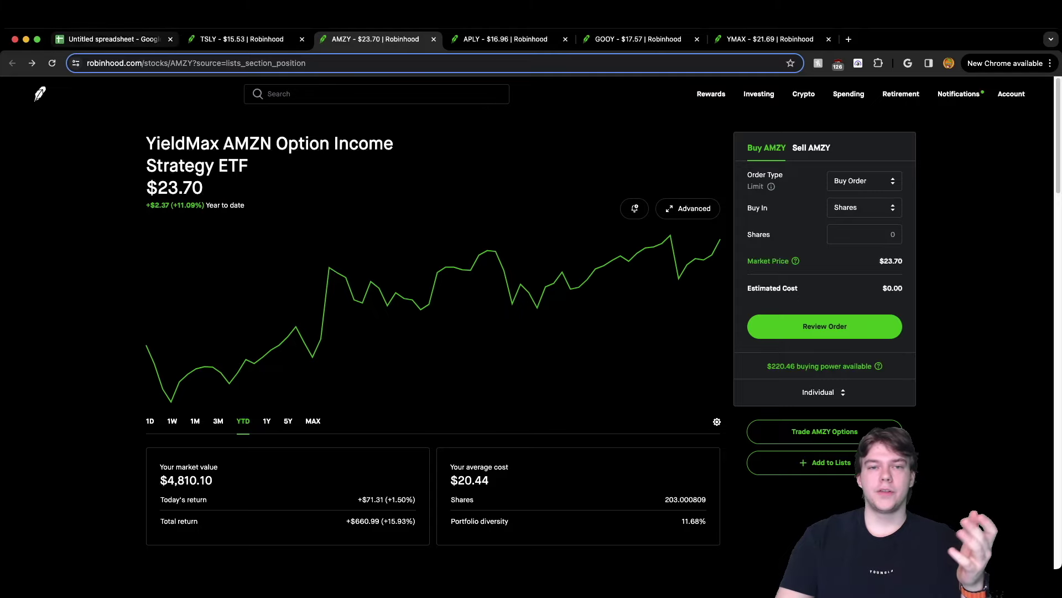
click(114, 39)
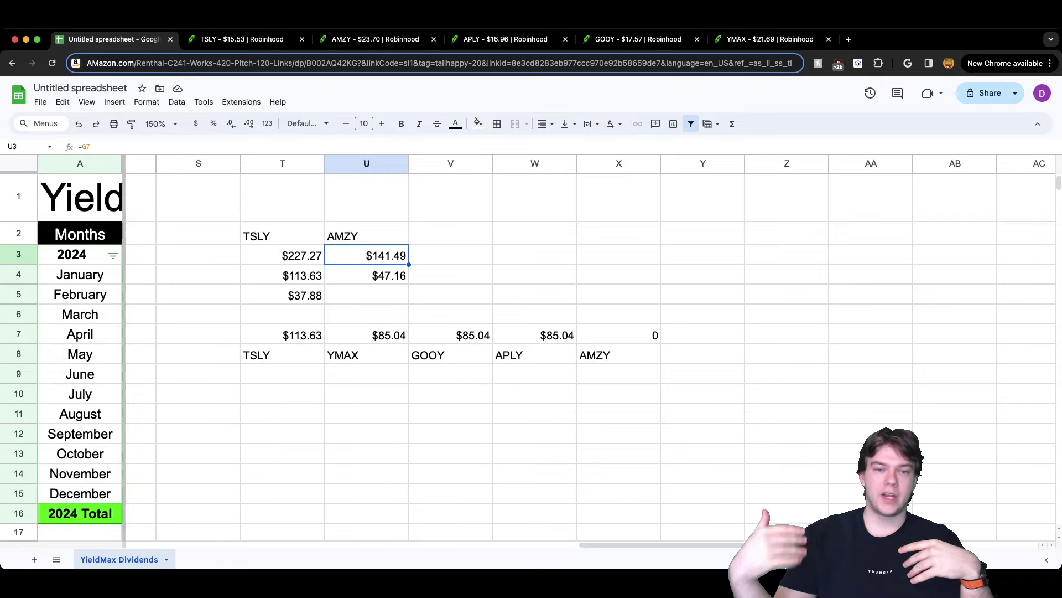
click(375, 39)
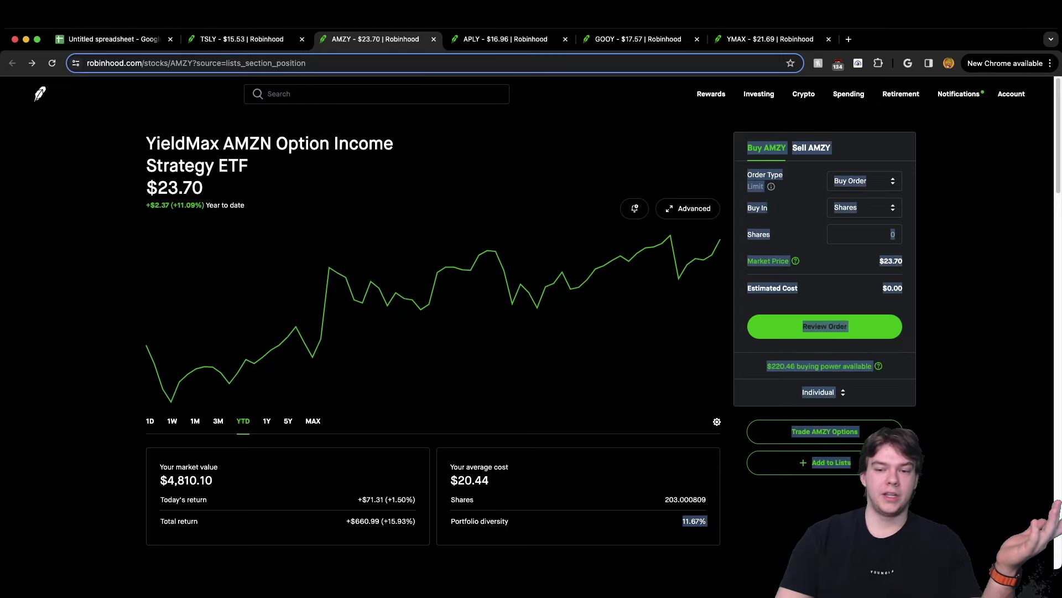
click(108, 39)
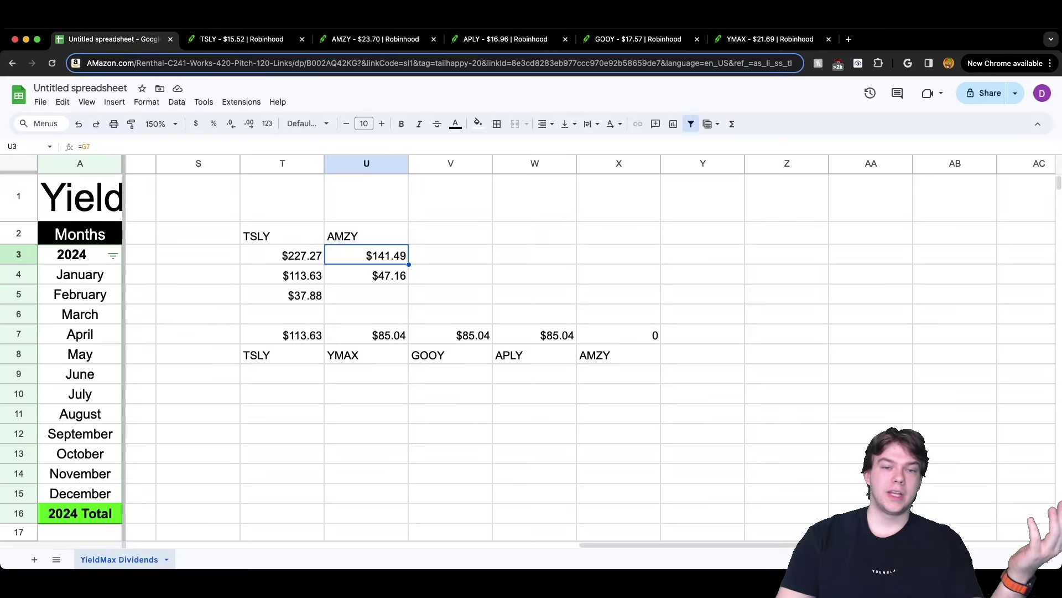
click(366, 313)
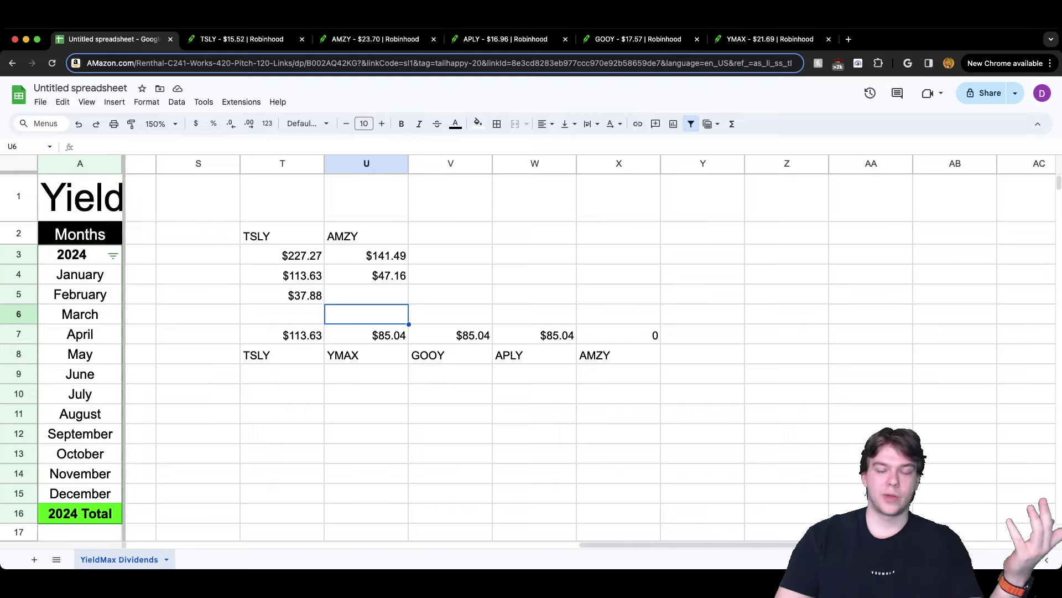
click(366, 255)
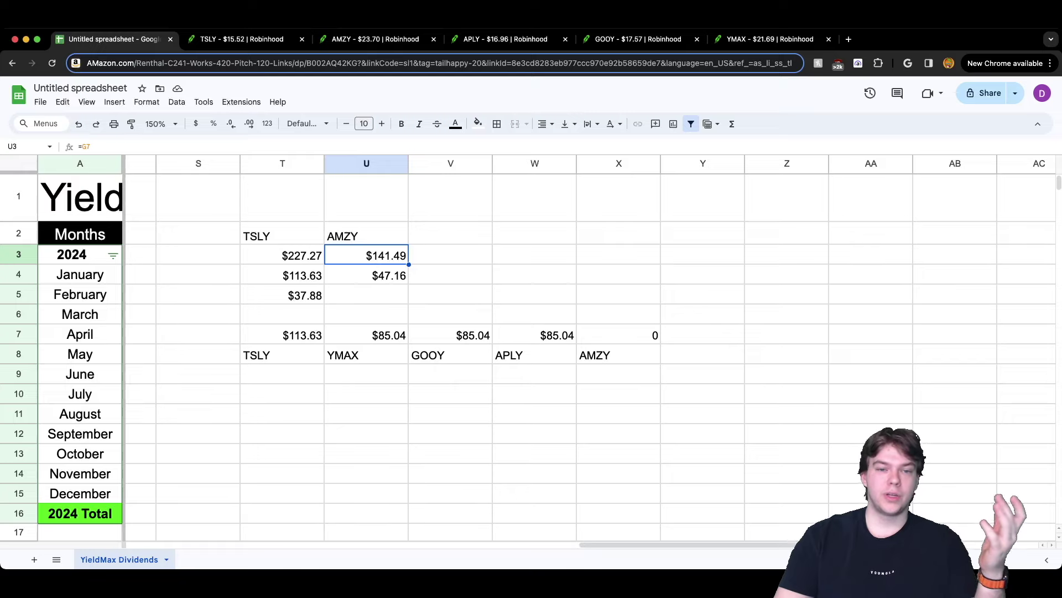
click(366, 274)
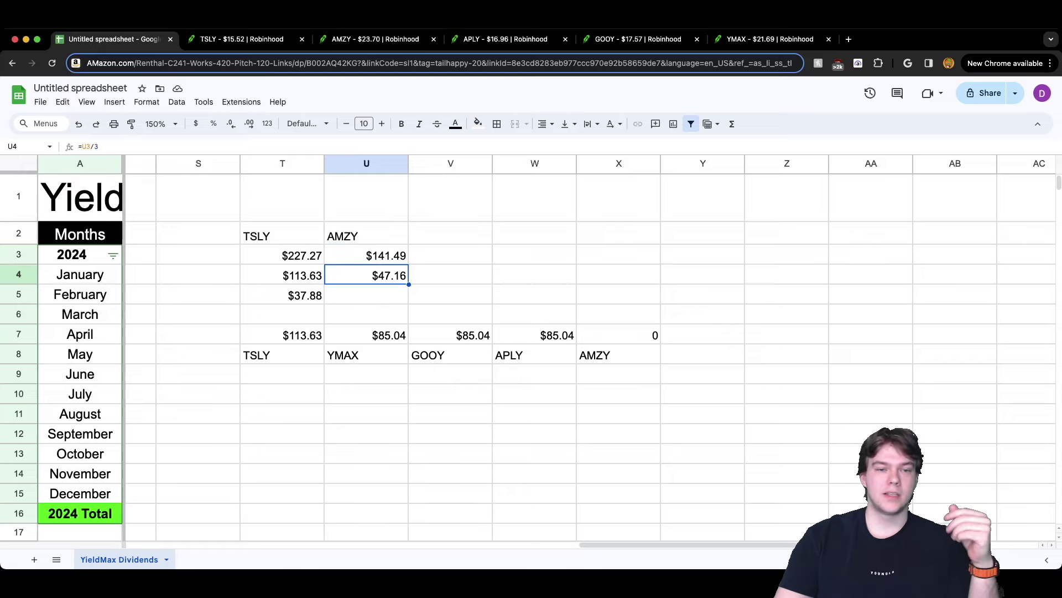
Review TSLY's split amount in T5 and the row 7 allocations for YMAX, GOOY and APLY.
click(282, 295)
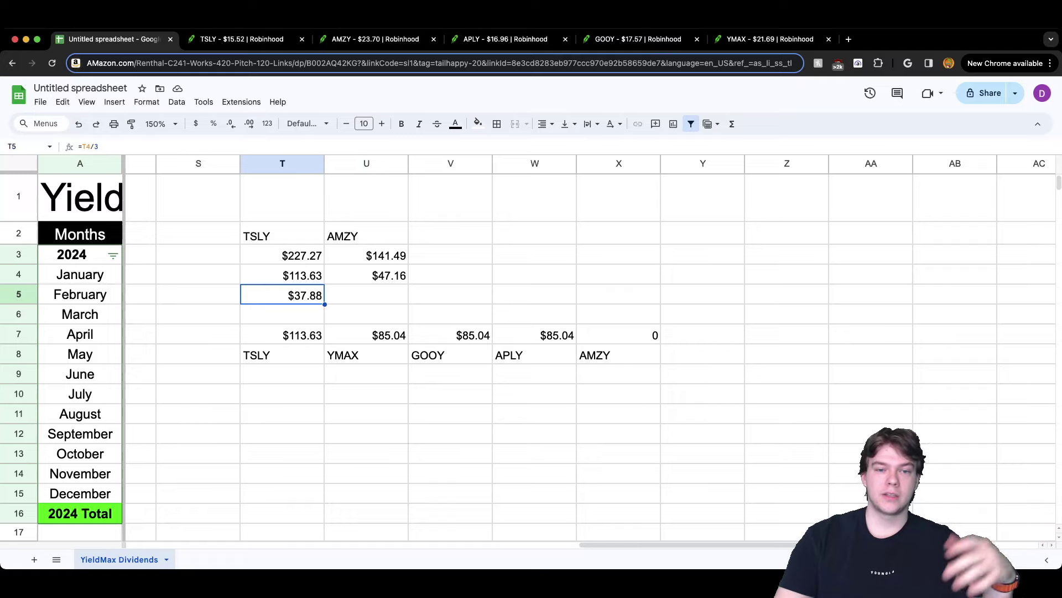
click(366, 334)
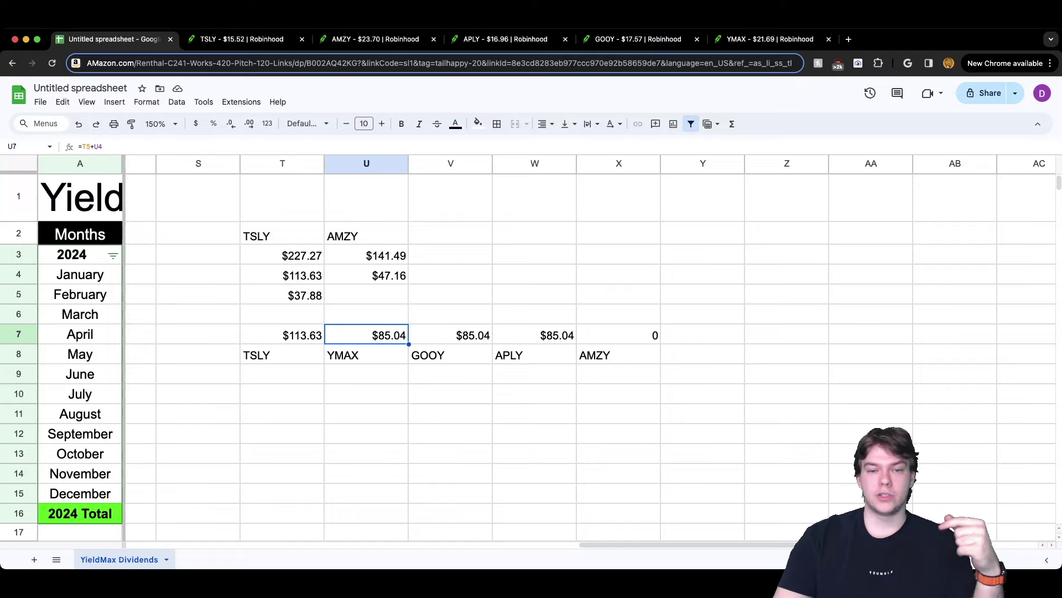
click(366, 354)
click(450, 335)
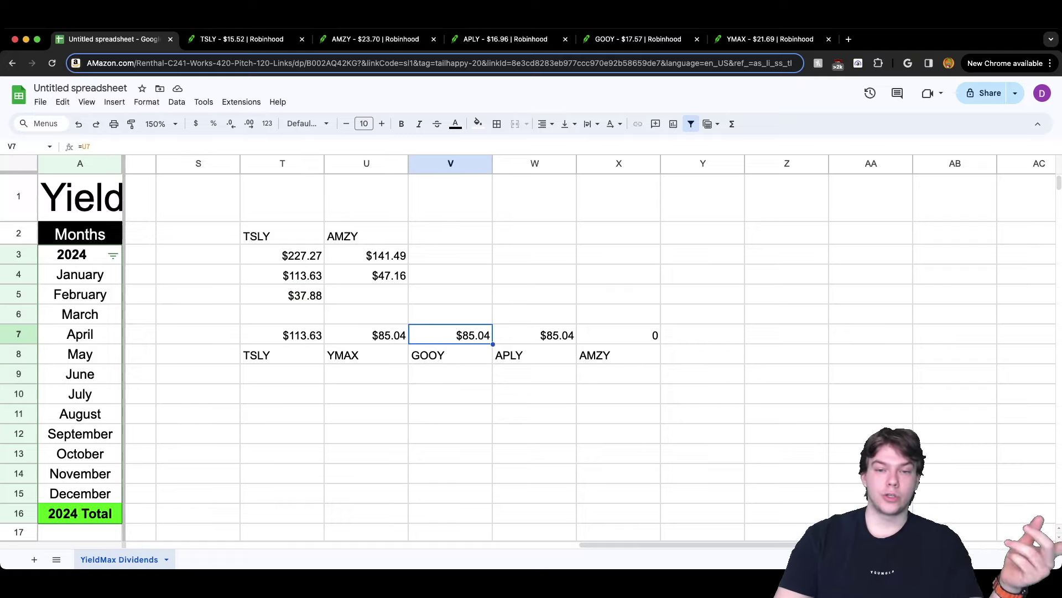
click(450, 354)
click(534, 334)
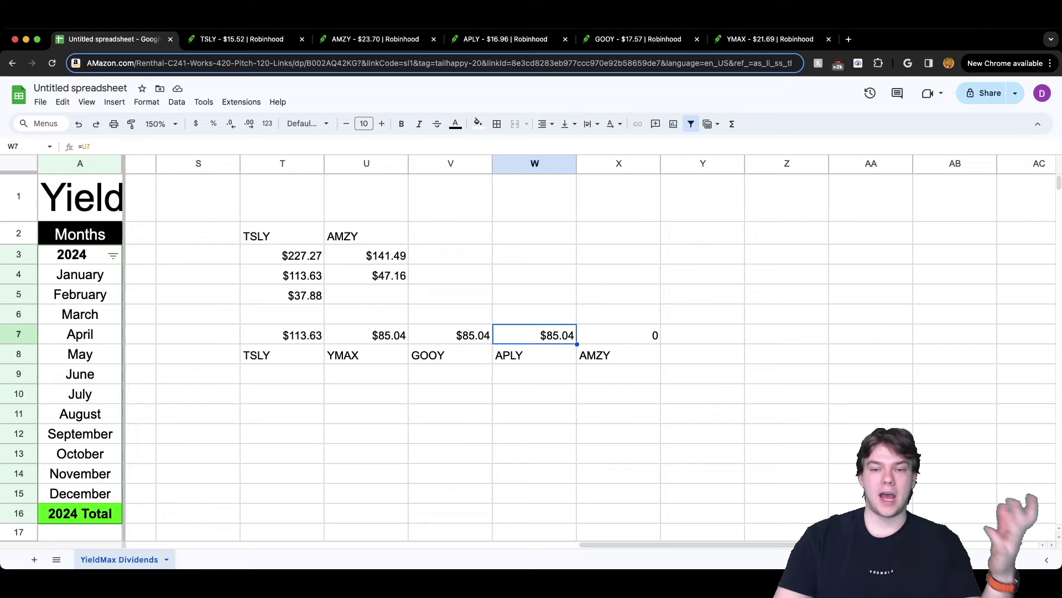
Review the APLY, AMZY and TSLY labels in row 8 beneath the dividend allocations.
click(534, 354)
click(618, 354)
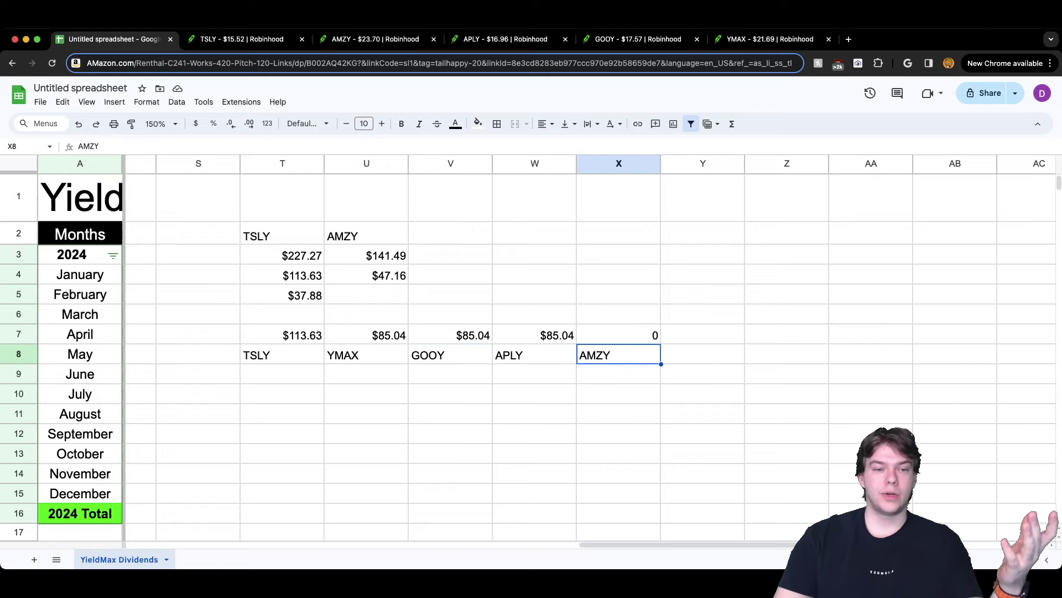
click(281, 354)
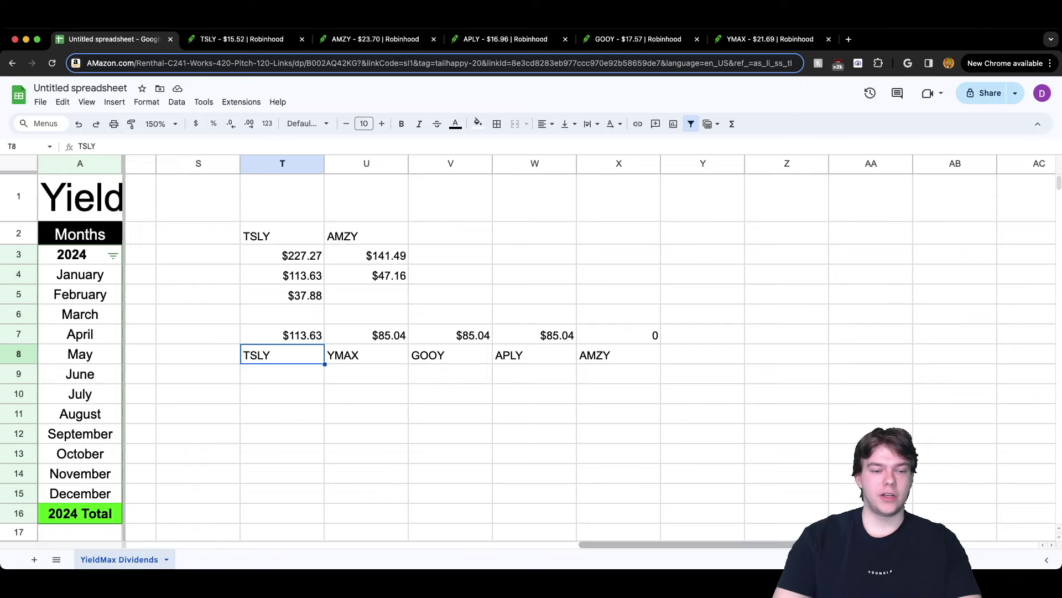
Compare YMAX's March dividend per share in O6 with its April entry in O7.
scroll(589, 351, left, 15)
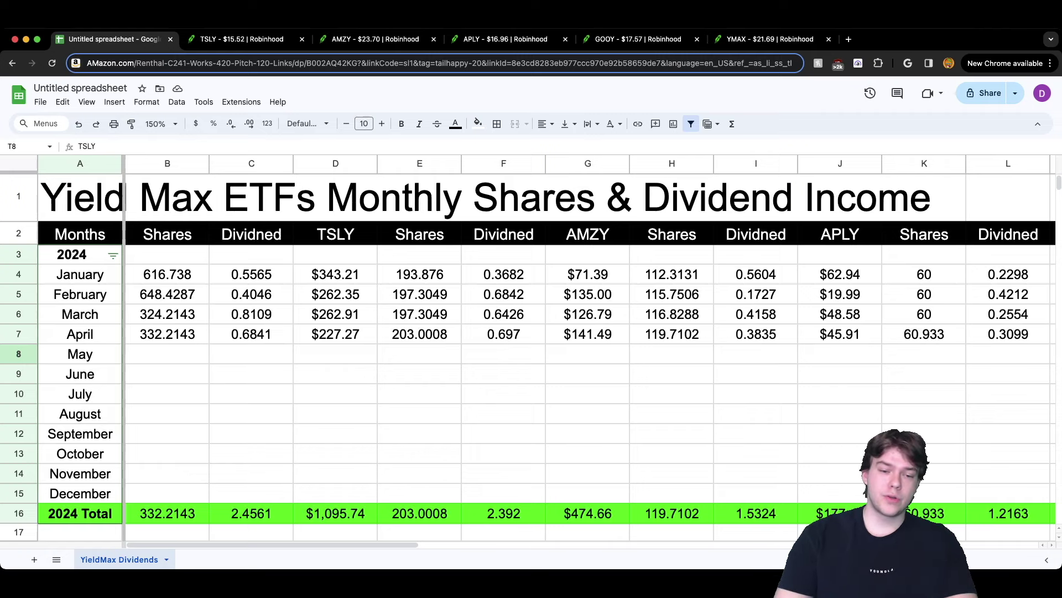
scroll(531, 343, right, 10)
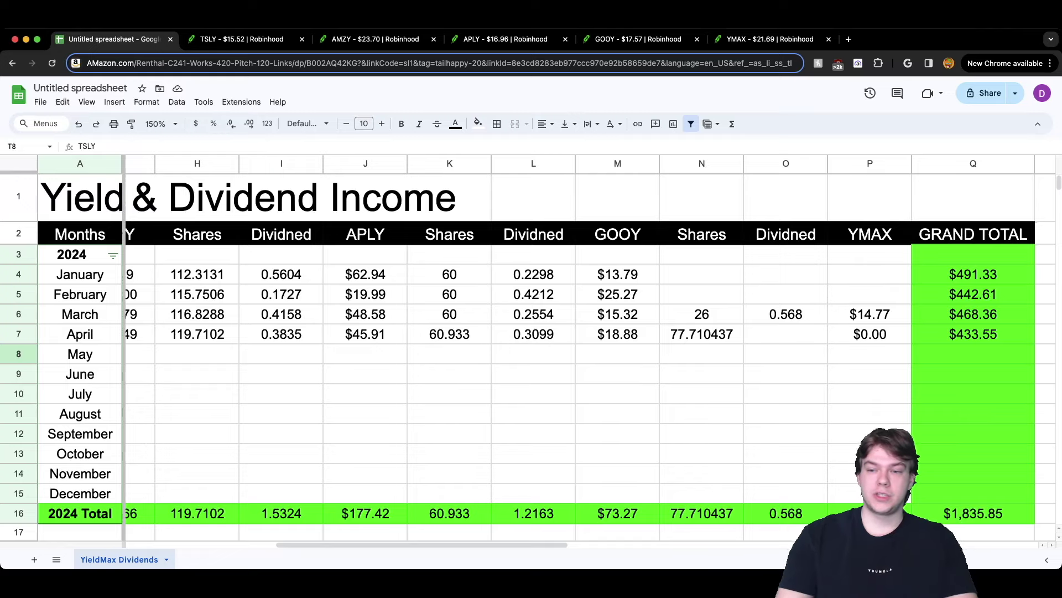
click(785, 314)
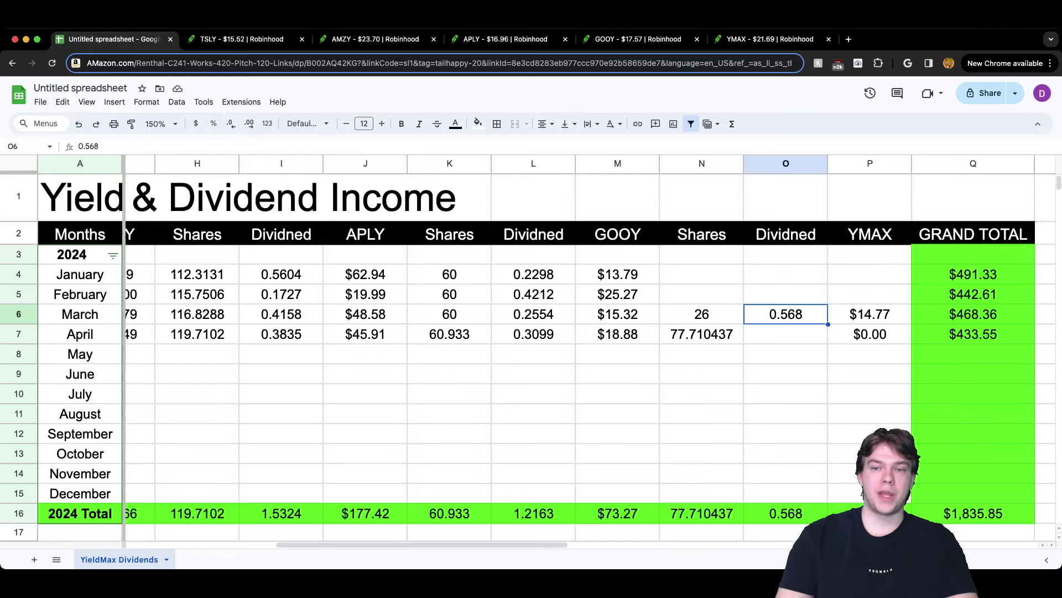
click(786, 333)
click(785, 354)
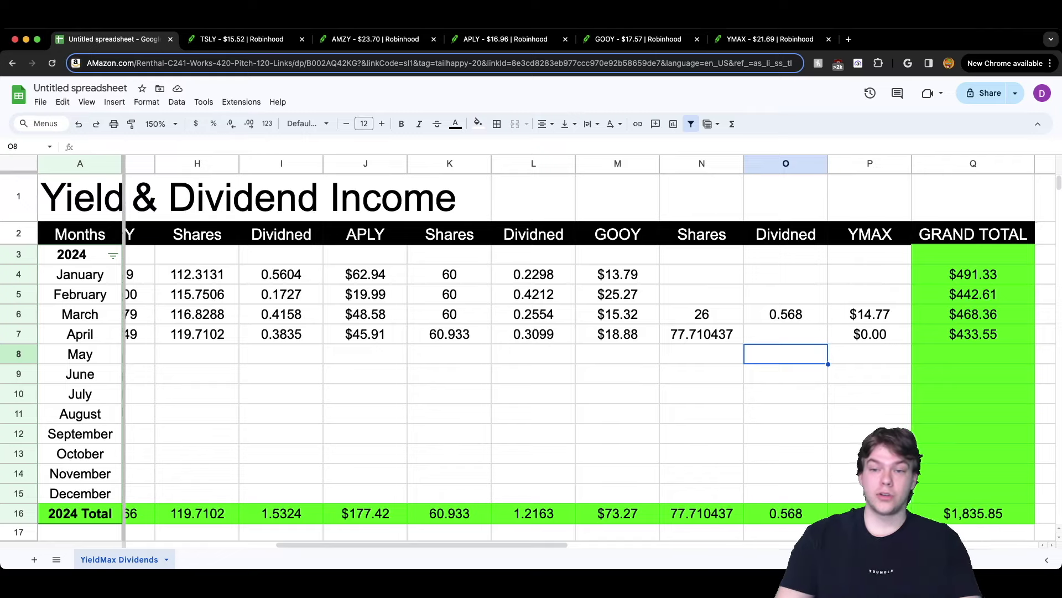
click(786, 334)
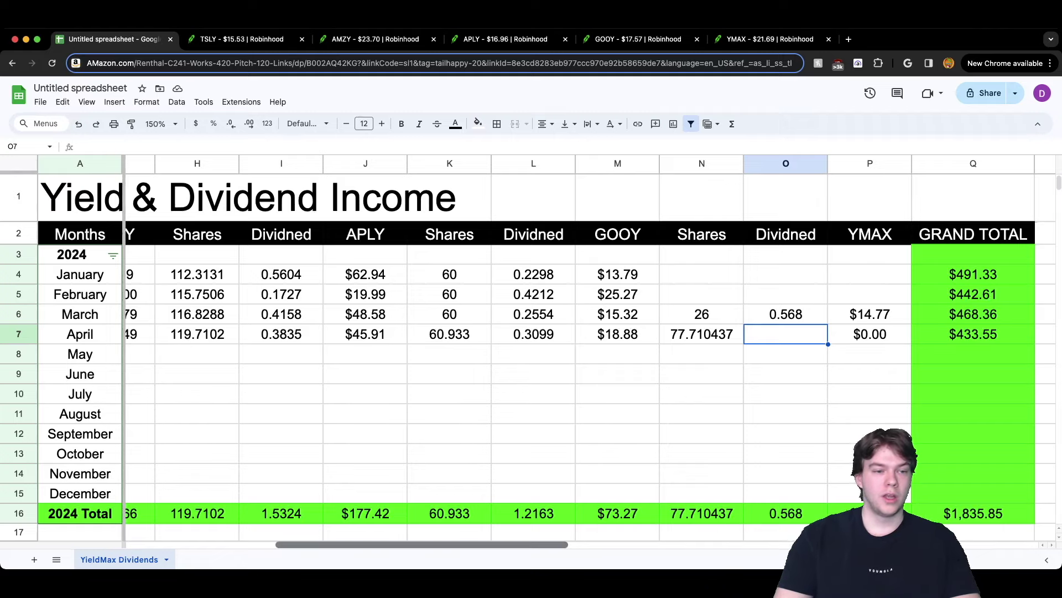
Examine TSLY's April figures and the upcoming month cells in its shares, dividend and income columns.
scroll(531, 332, left, 10)
click(168, 354)
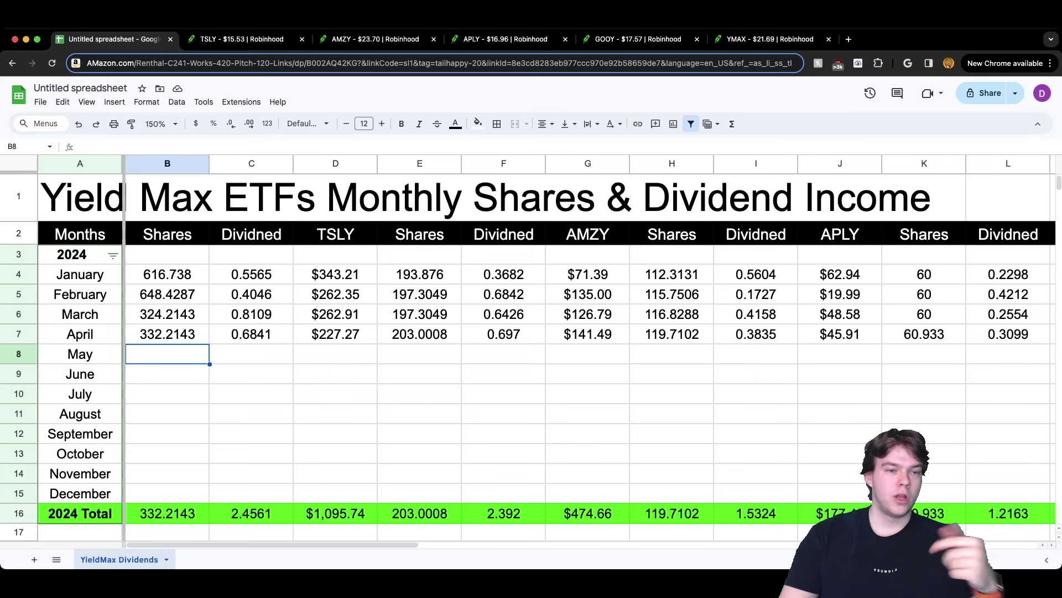
click(167, 334)
click(167, 354)
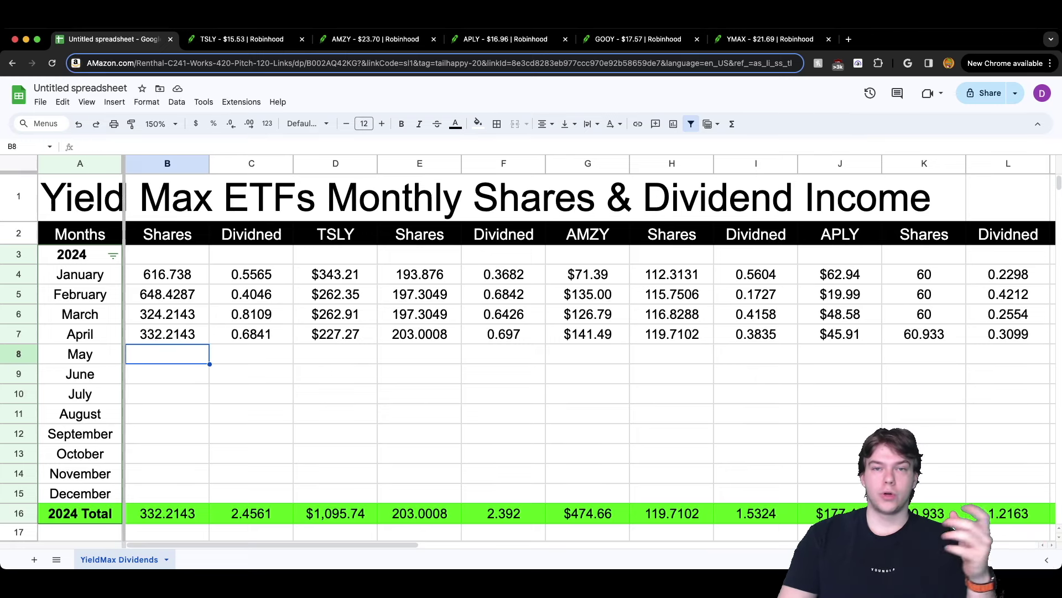
click(252, 354)
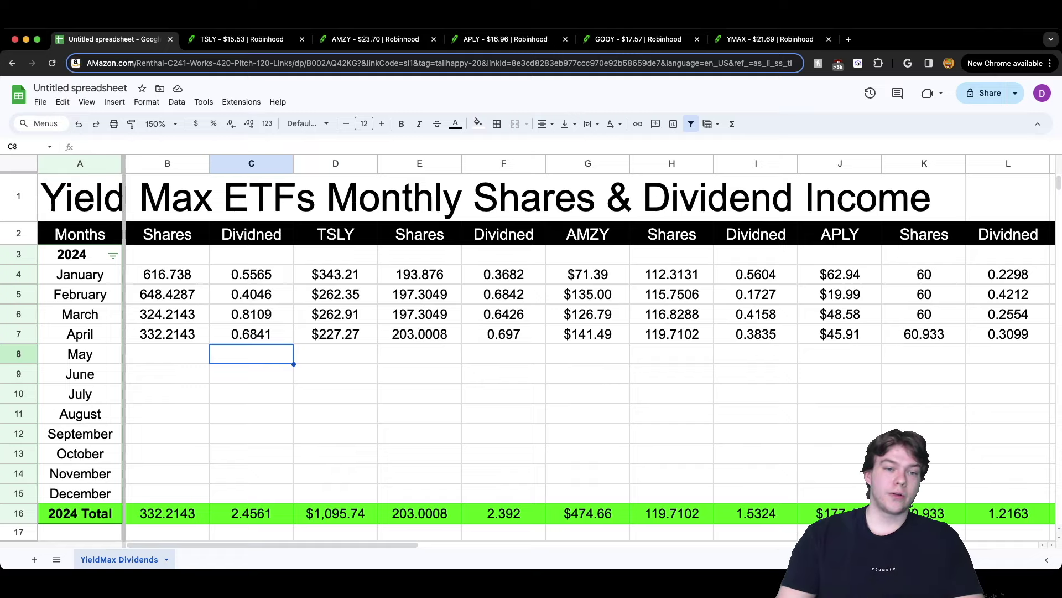
click(335, 354)
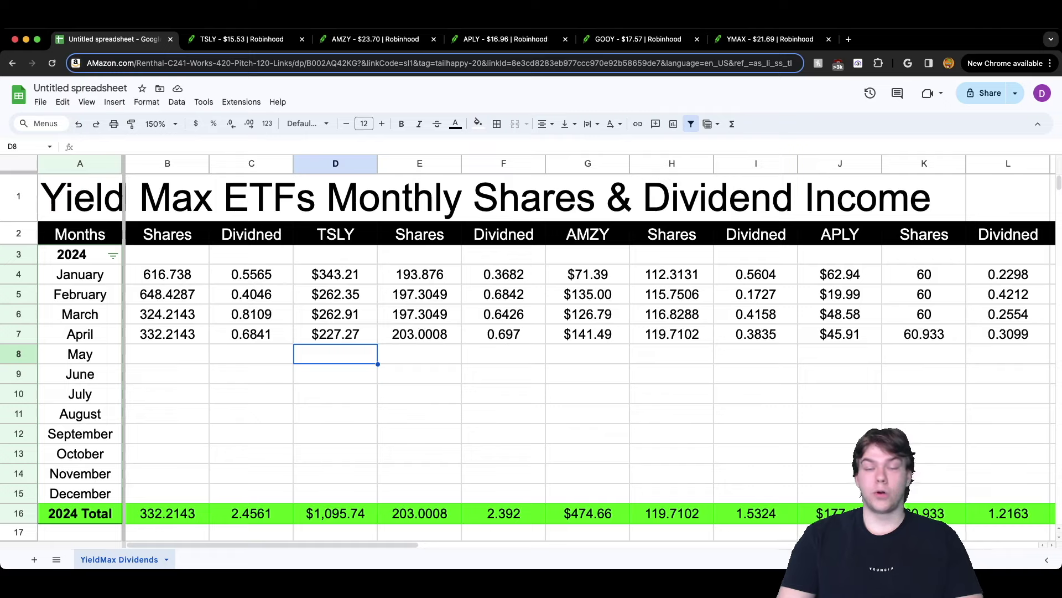
click(335, 454)
click(335, 473)
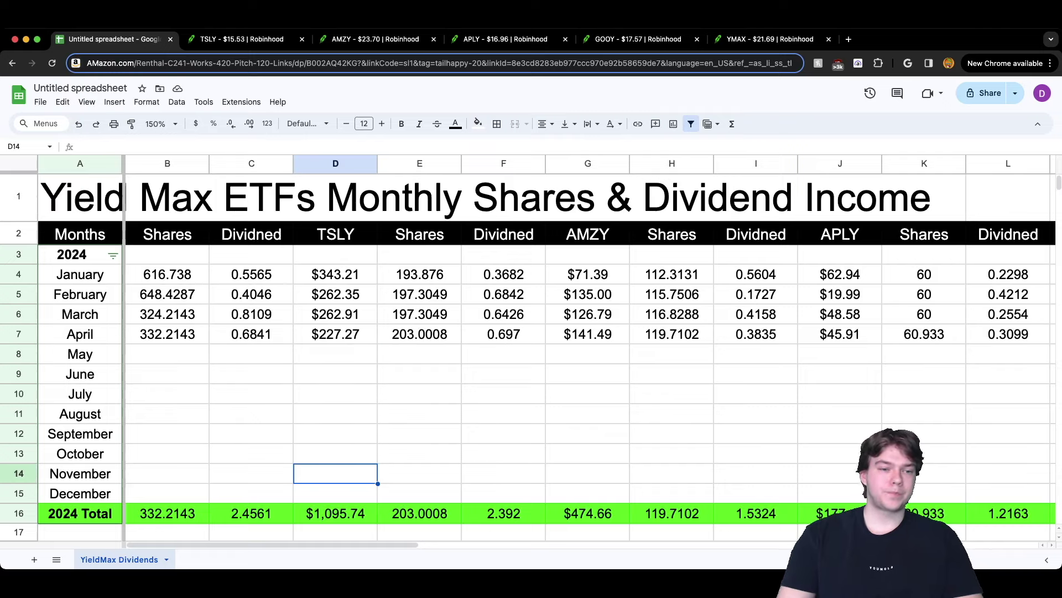
click(335, 353)
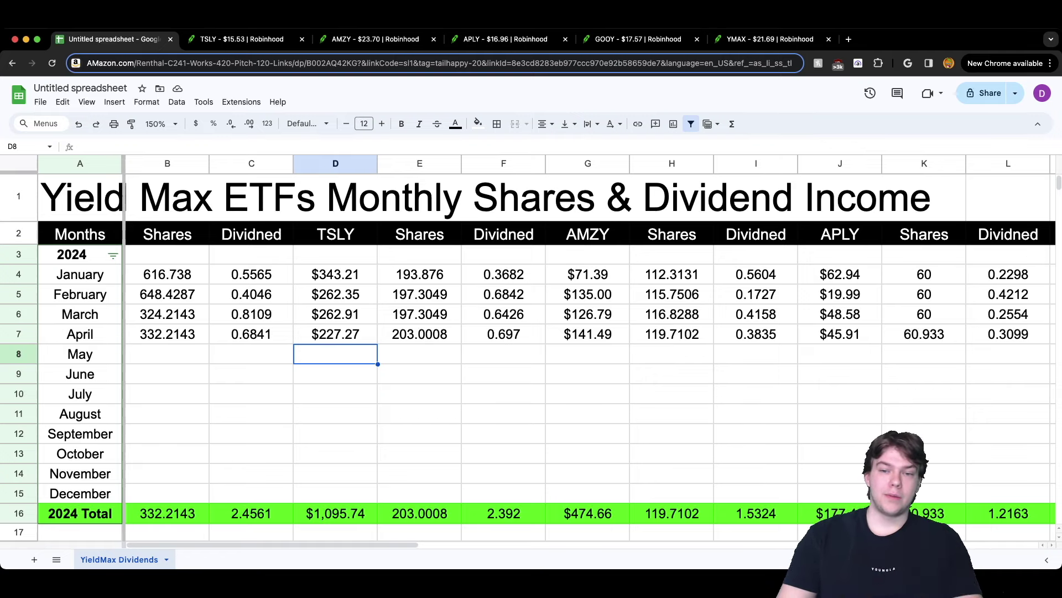
Review the AMZY, APLY and GOOY income columns from January through the May row.
click(588, 353)
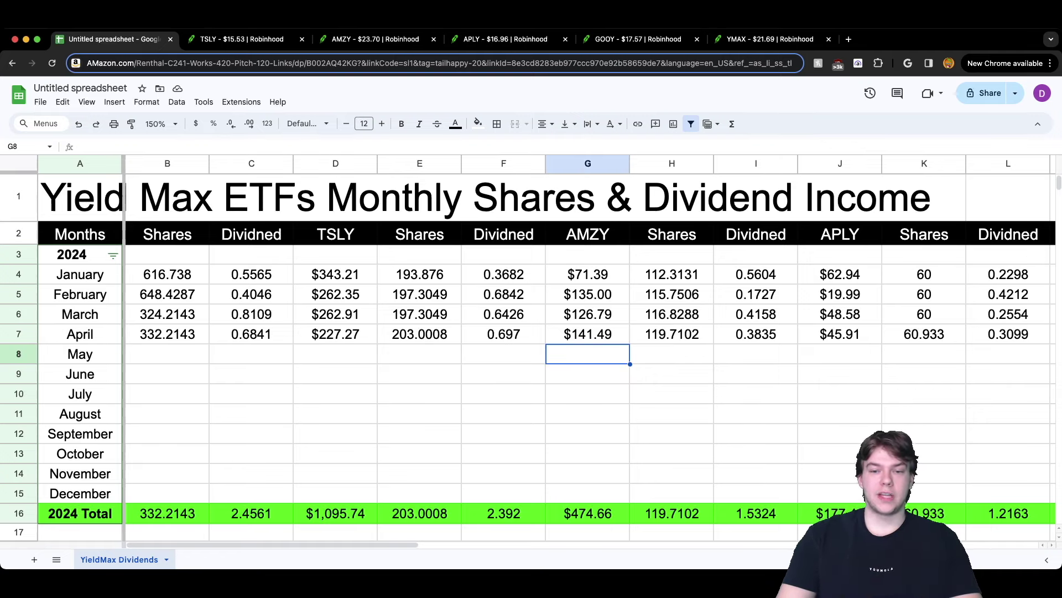
scroll(590, 350, right, 3)
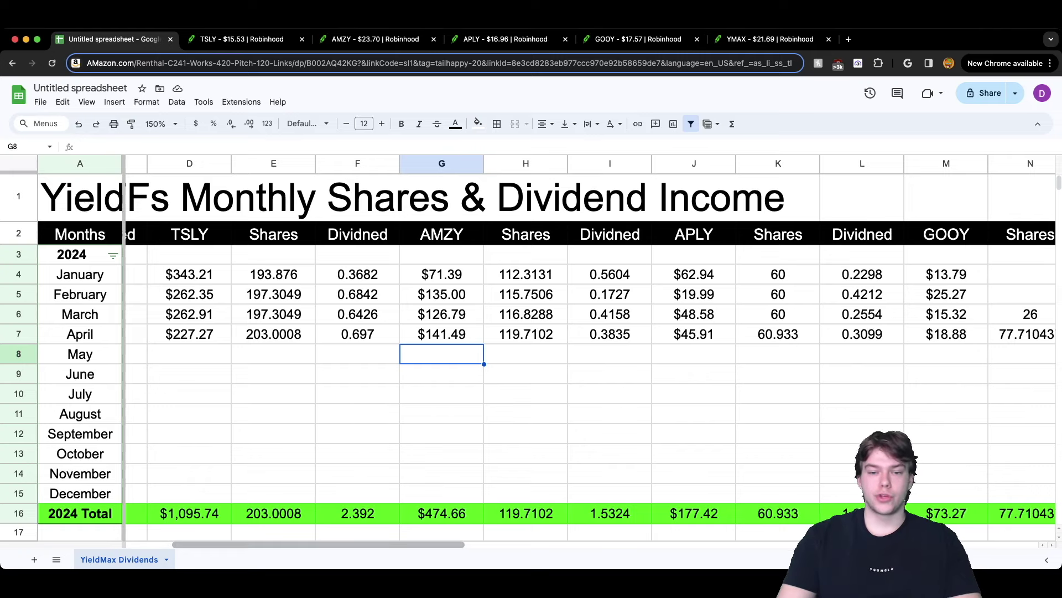
scroll(562, 354, right, 2)
click(562, 354)
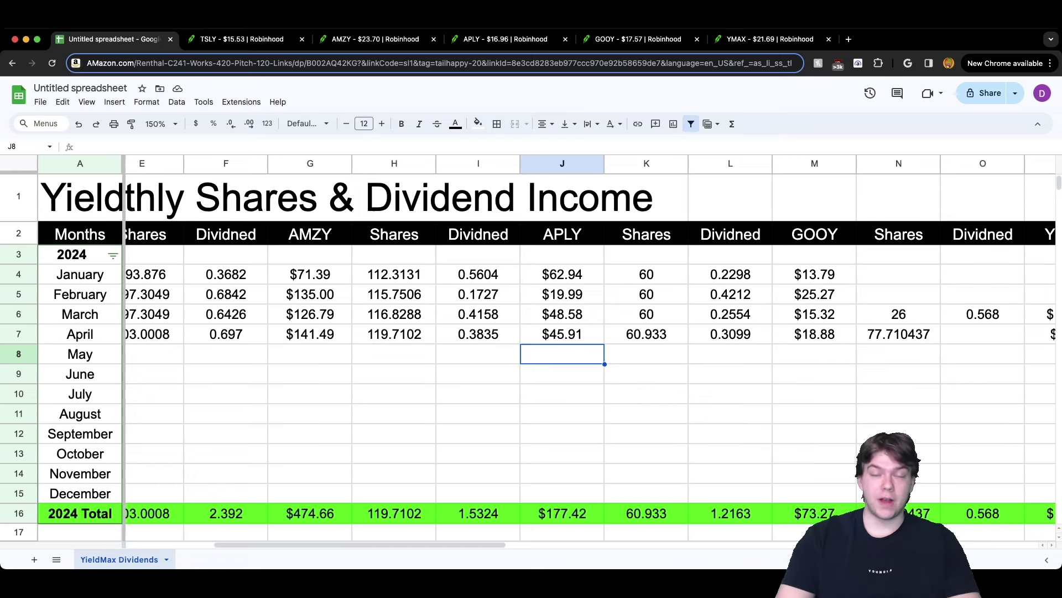
drag(360, 545, 401, 544)
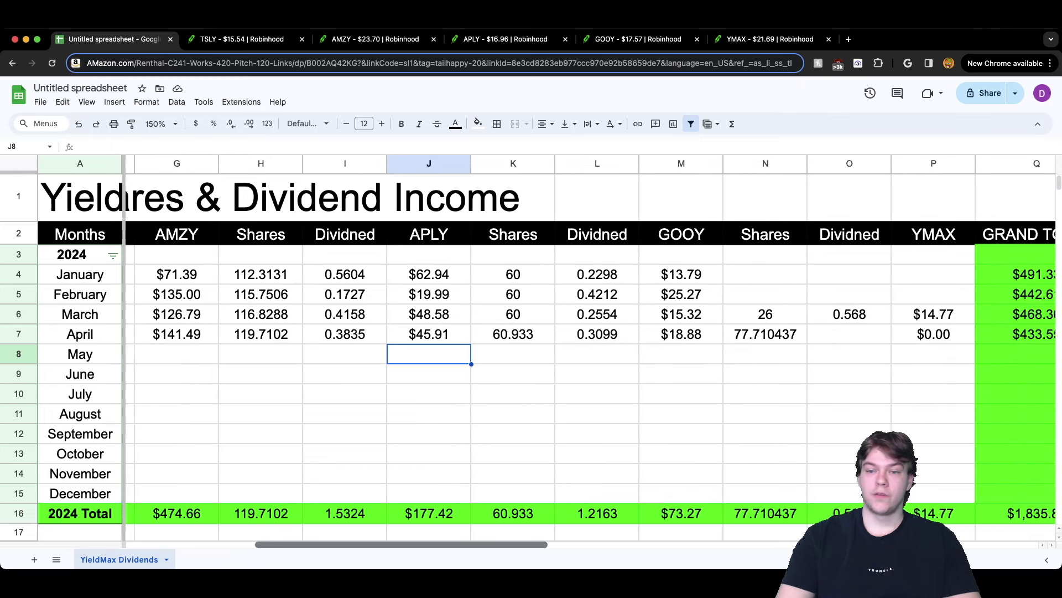
click(681, 353)
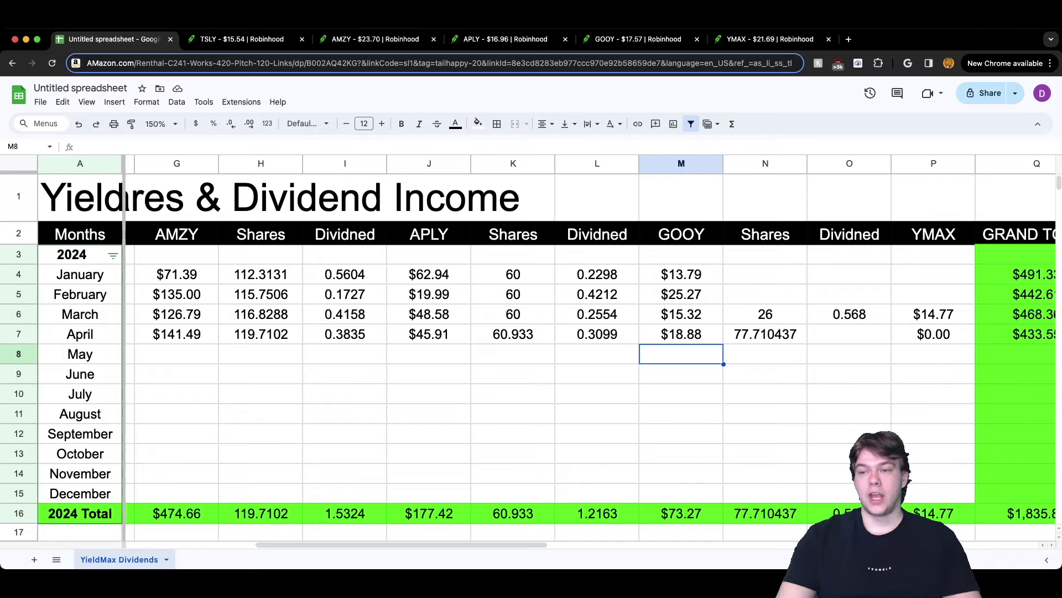
Examine YMAX's April income formula in P7 and its April and May dividend cells in column O.
click(933, 354)
click(932, 334)
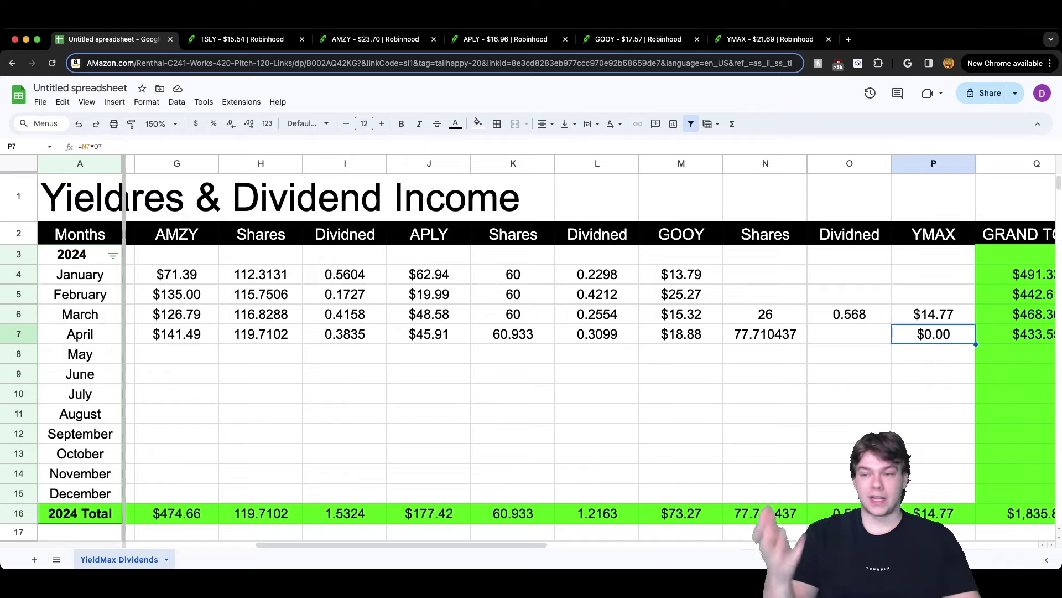
click(848, 334)
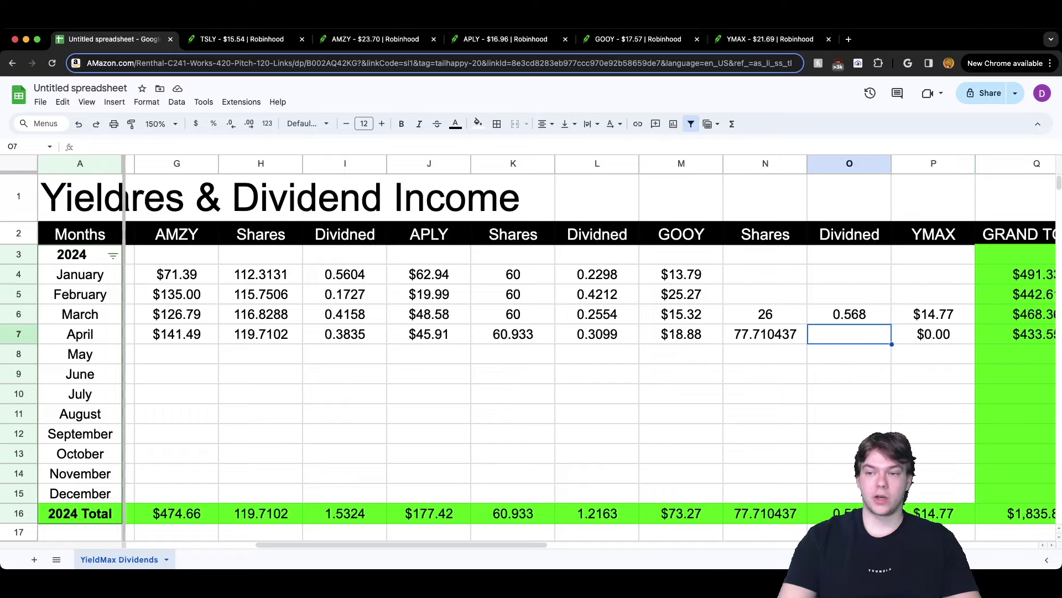
click(933, 334)
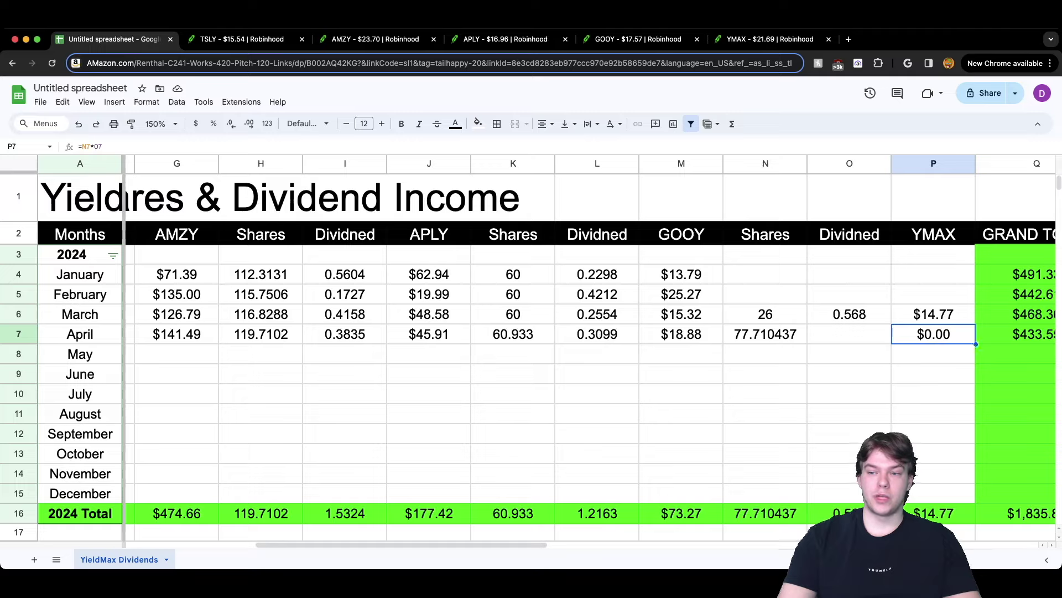
click(849, 353)
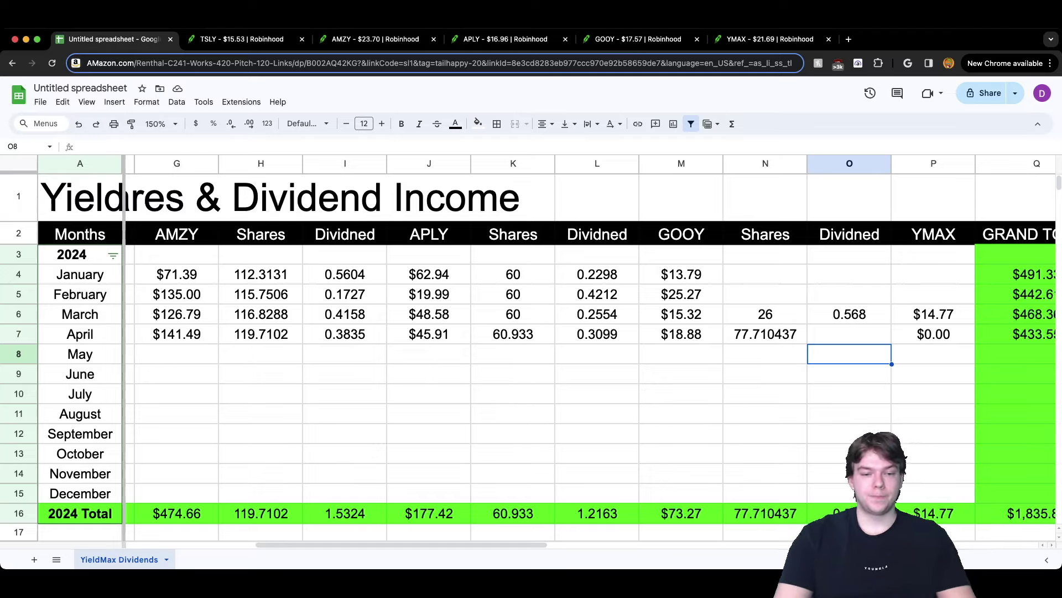
Review the monthly grand totals and the 2024 total row, checking April's grand total formula in Q7.
scroll(591, 350, right, 5)
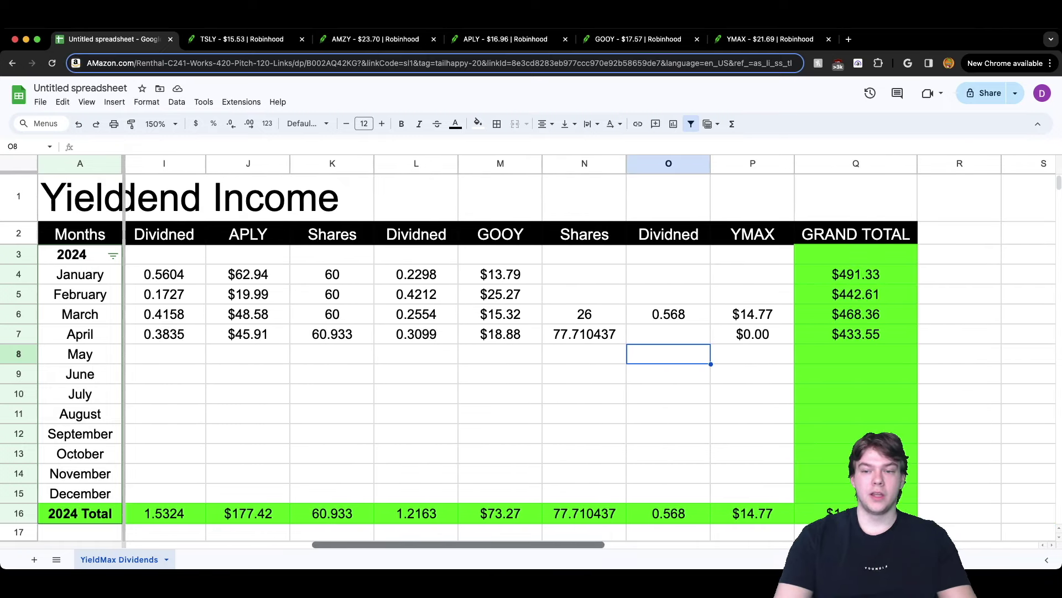
scroll(586, 351, right, 3)
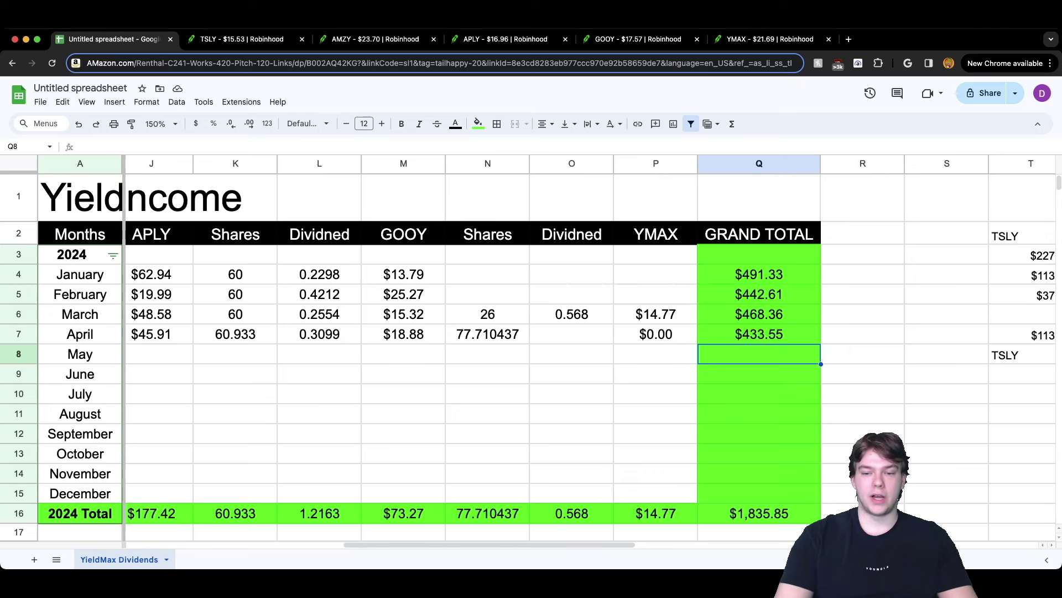
scroll(592, 351, left, 10)
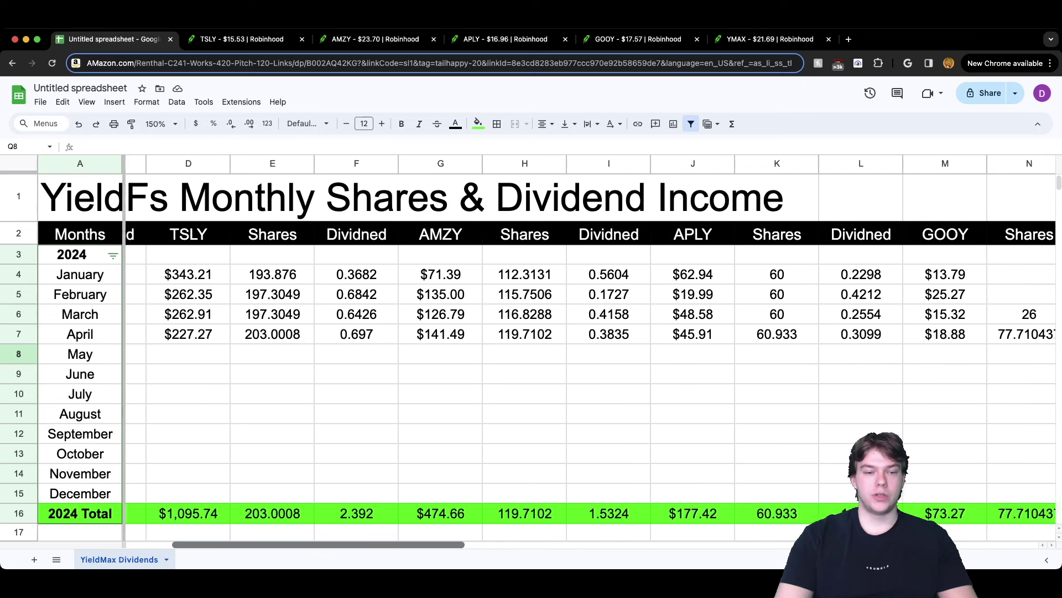
click(335, 532)
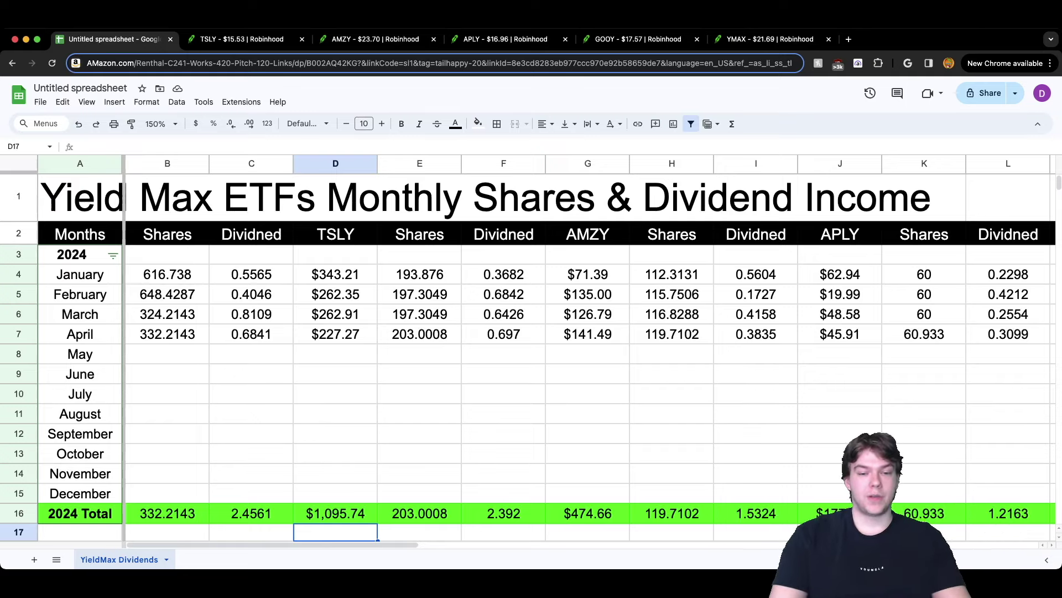
scroll(531, 343, right, 10)
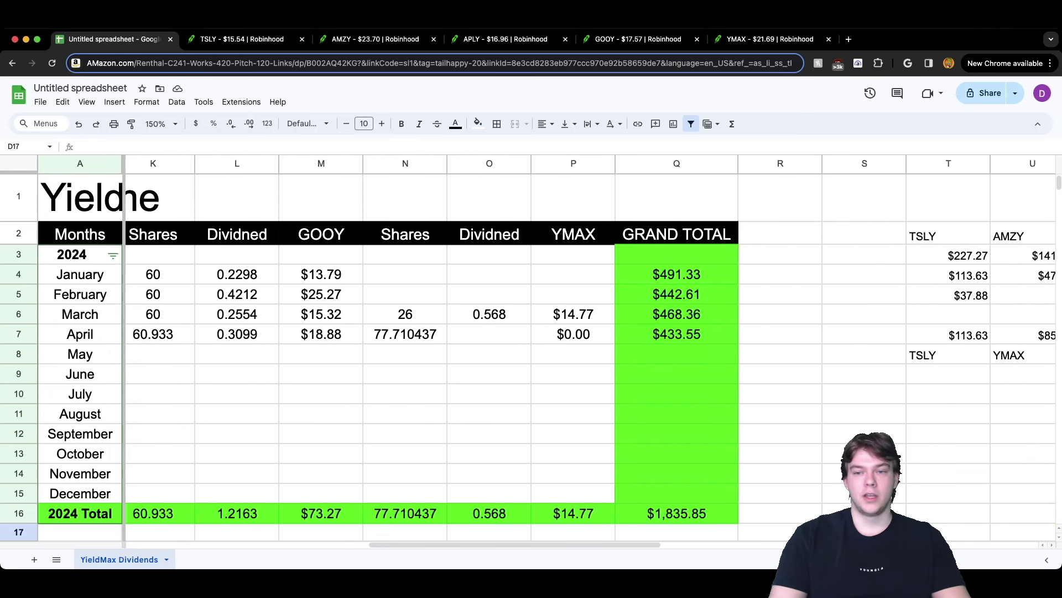
click(676, 334)
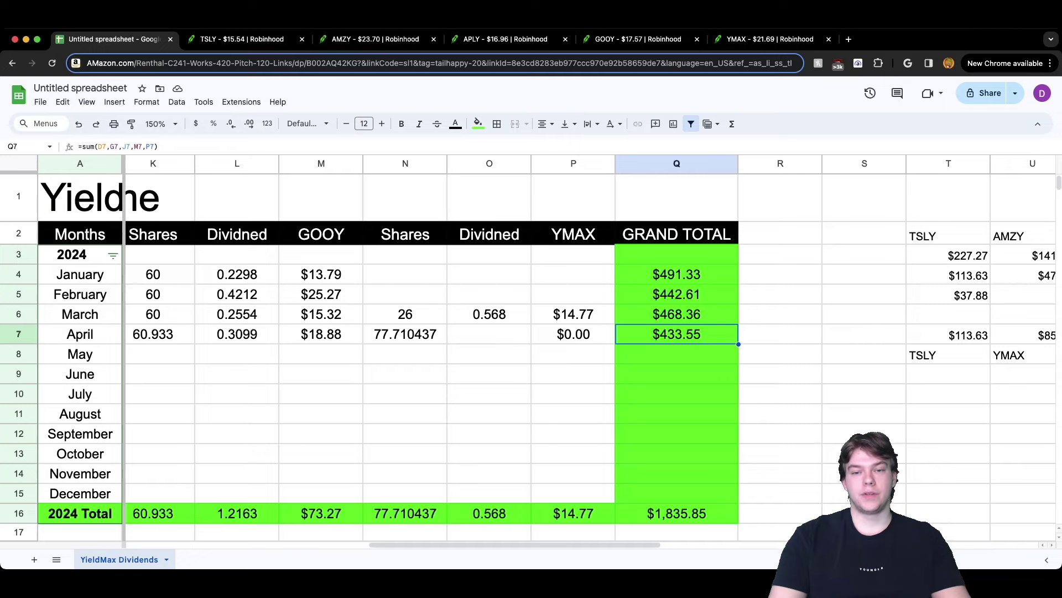